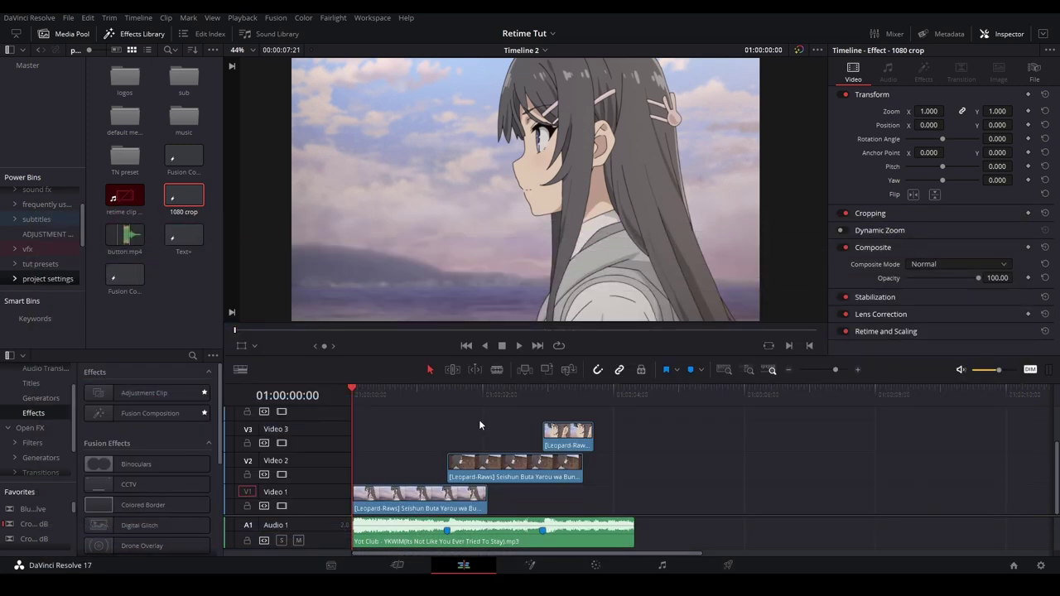
left_click(442, 443)
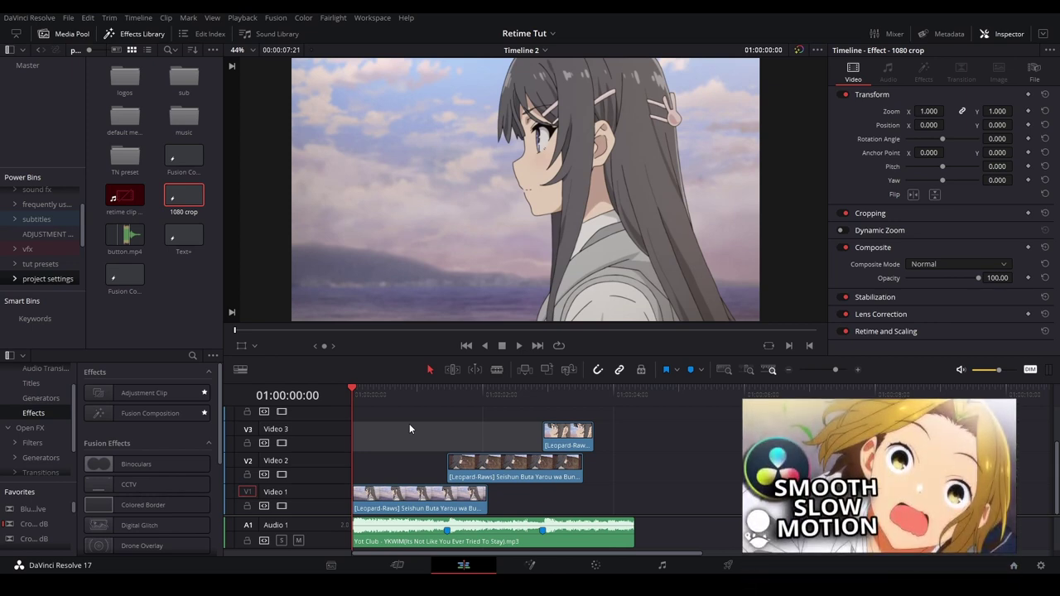
left_click(687, 461)
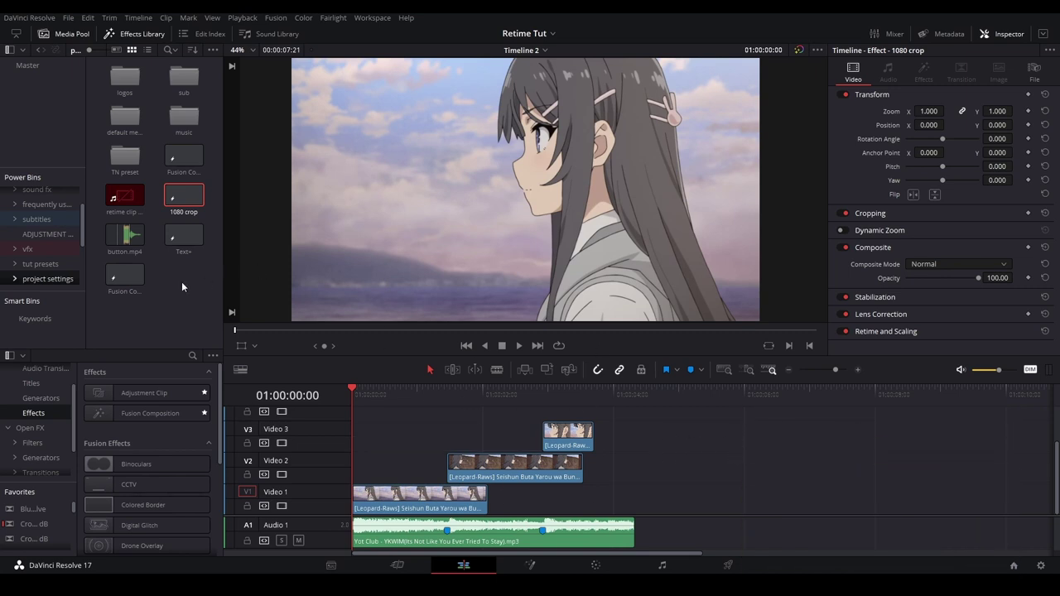
- Create a new bin with the default name in the Master bin and open it
left_click(43, 64)
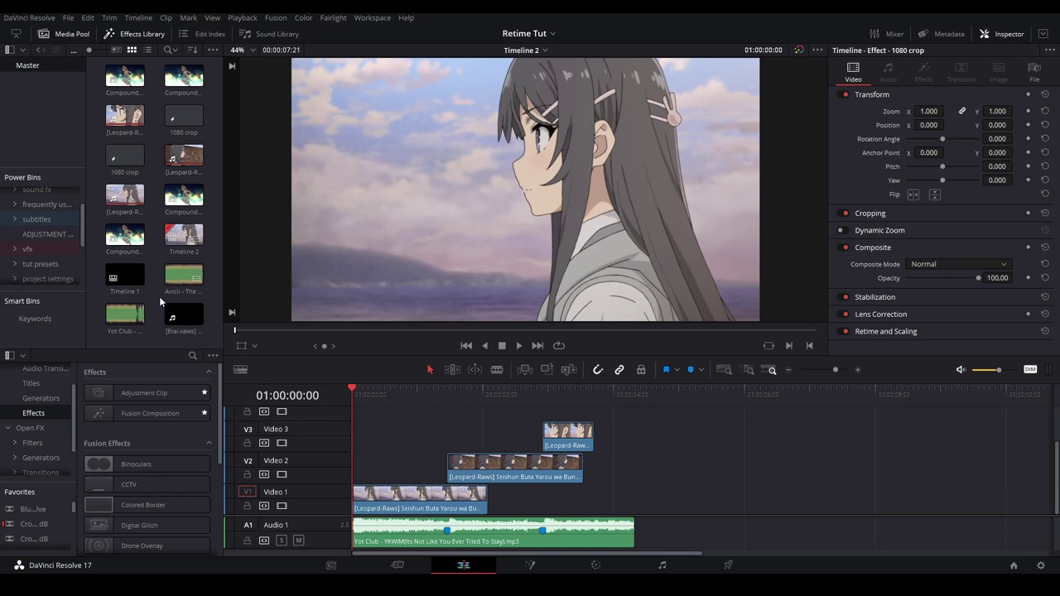
right_click(154, 334)
left_click(191, 396)
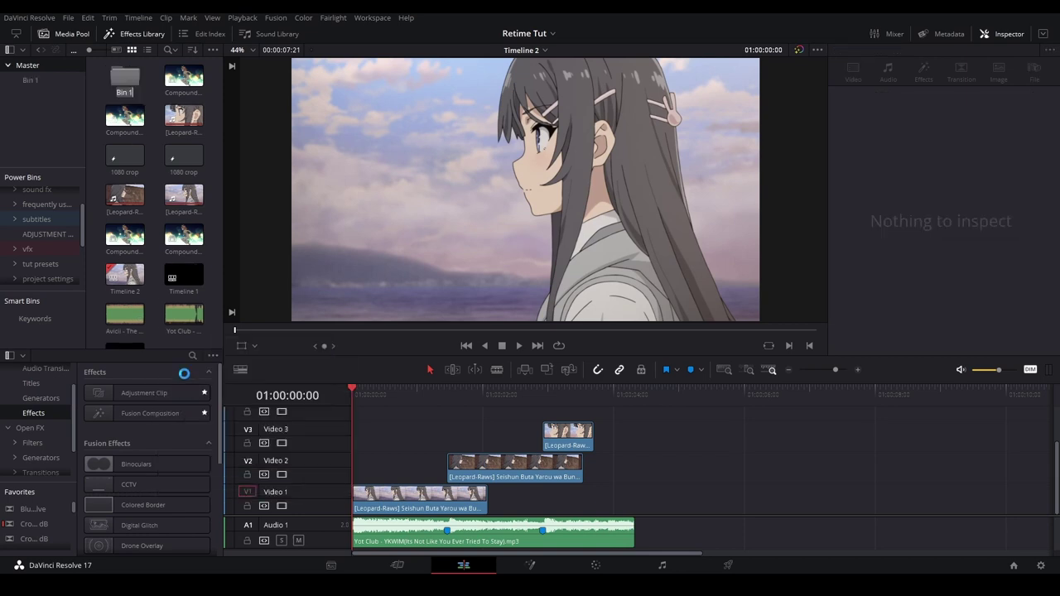
double_click(122, 77)
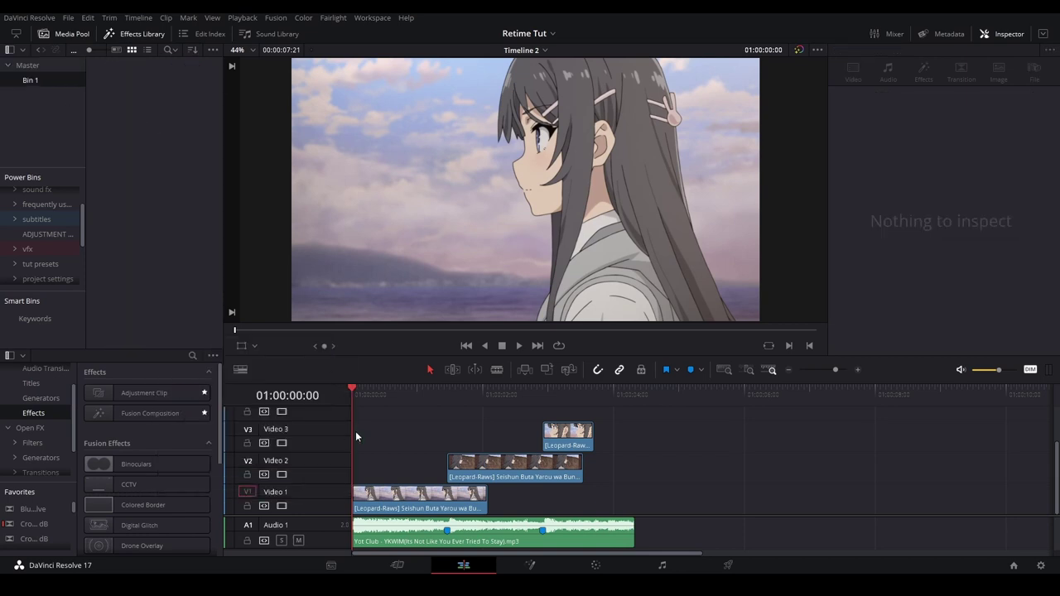
- Convert the clip on Video 1 into a compound clip, keeping the default name
left_click(402, 502)
key("alt+c")
left_click(608, 323)
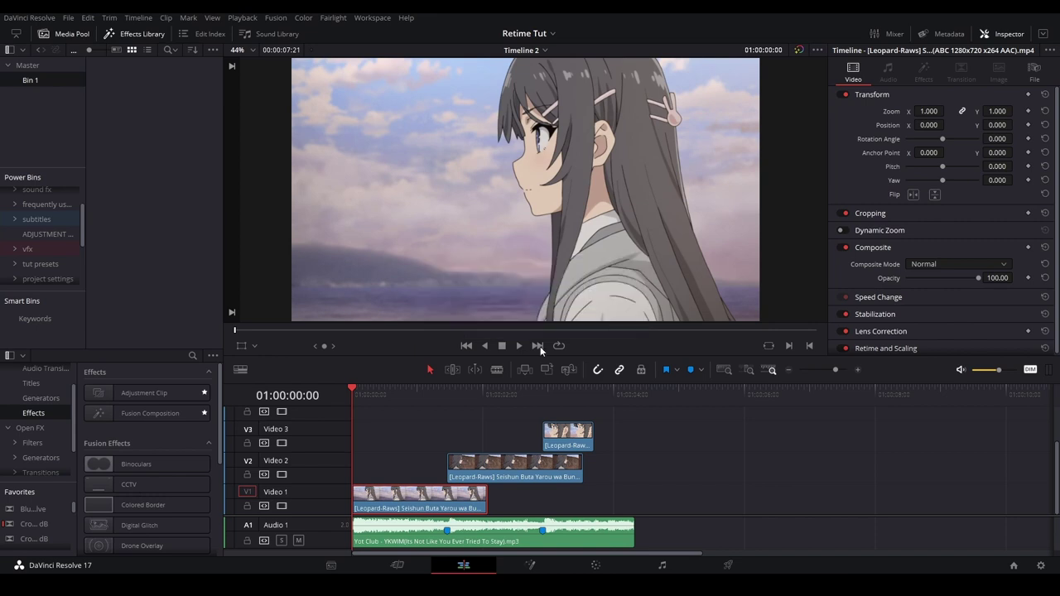
- Convert the clip on Video 2 into a compound clip named Compound Clip 2
left_click(482, 399)
right_click(514, 477)
left_click(577, 365)
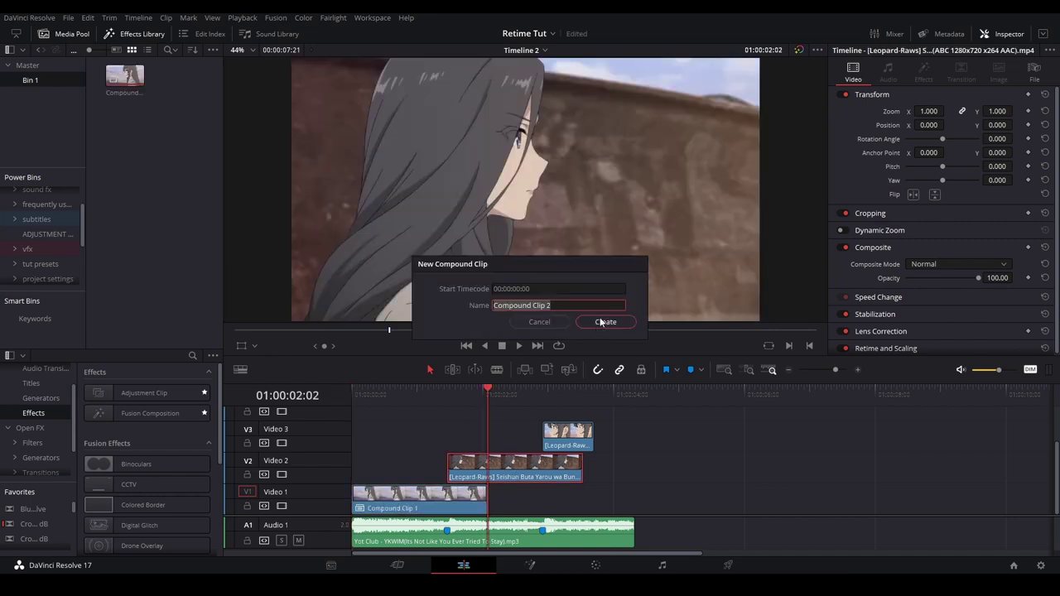
left_click(609, 326)
- Convert the short clip on Video 3 into a compound clip, keeping the default name
left_click(557, 398)
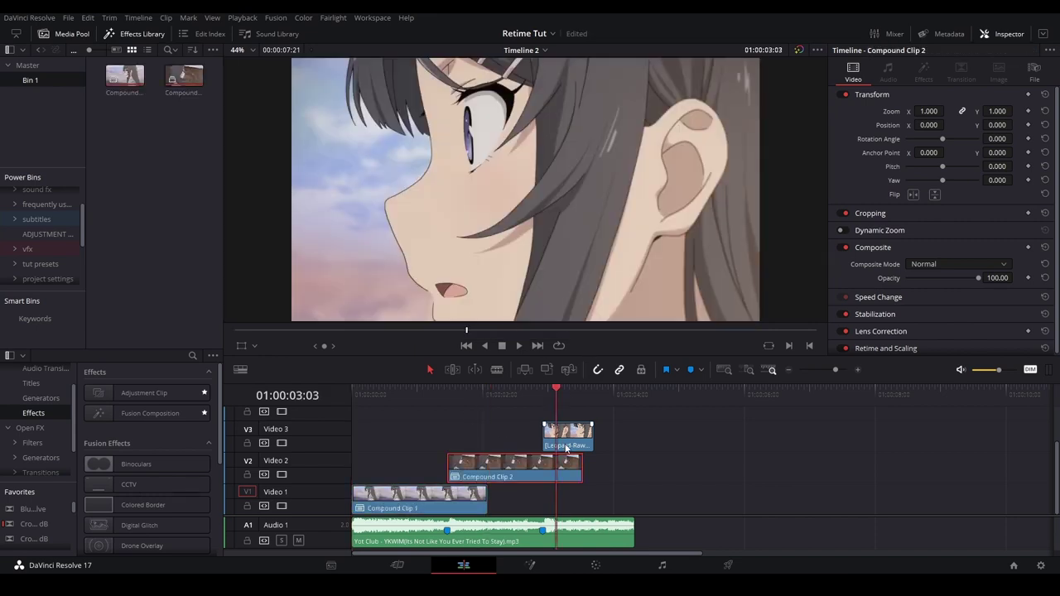
left_click(570, 442)
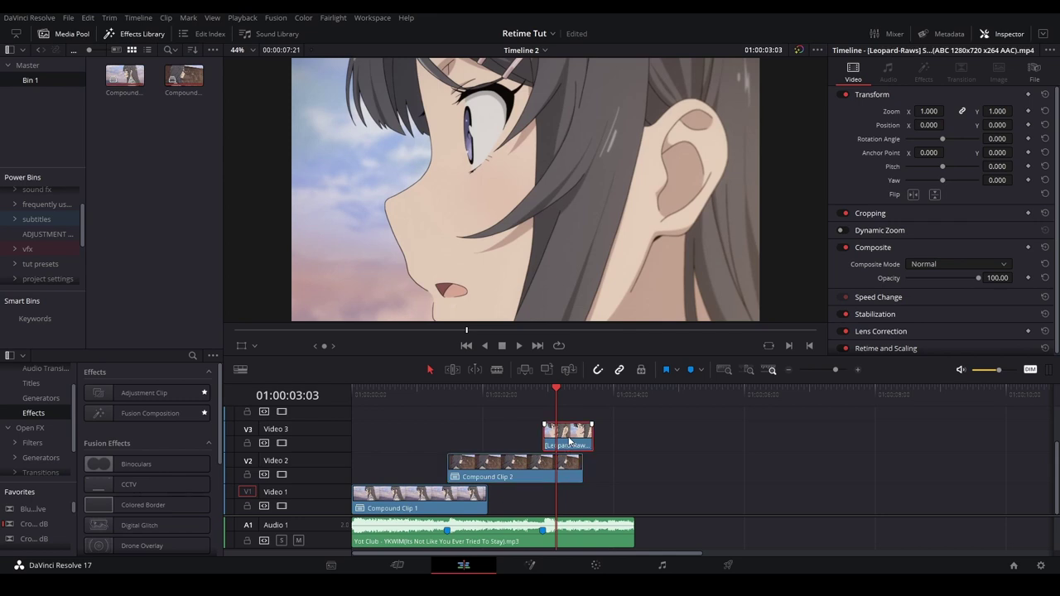
right_click(569, 442)
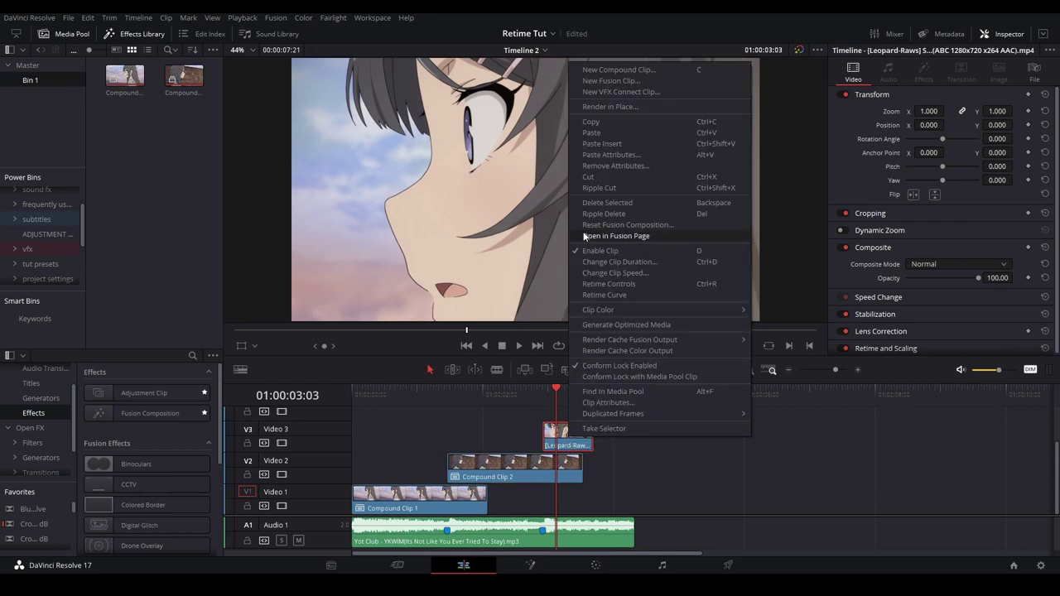
left_click(609, 72)
left_click(598, 322)
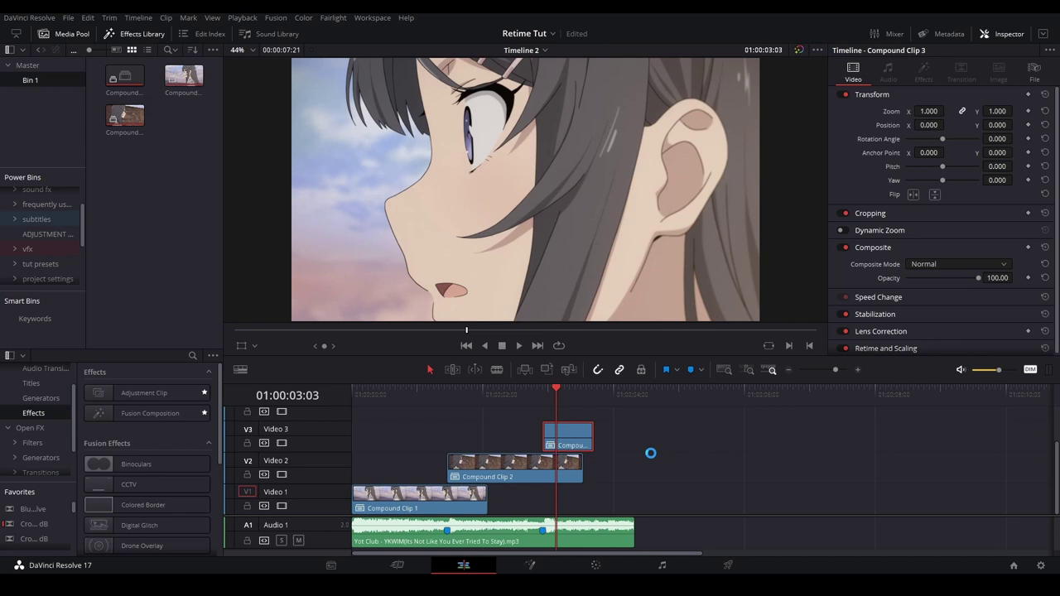
- Play the beginning of the timeline and return the playhead to the start
key("Home")
key("space")
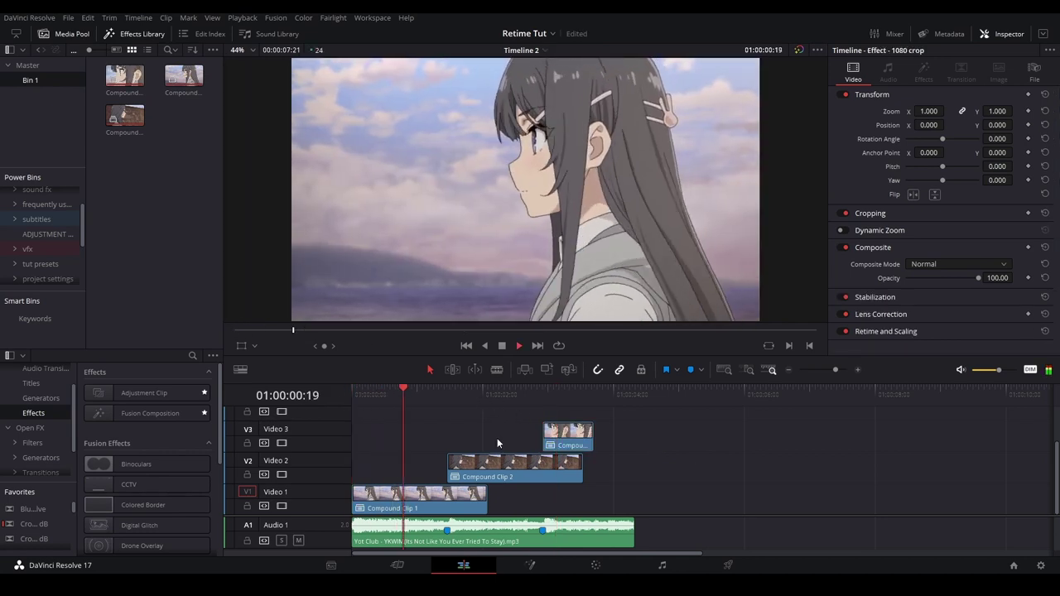
key("Home")
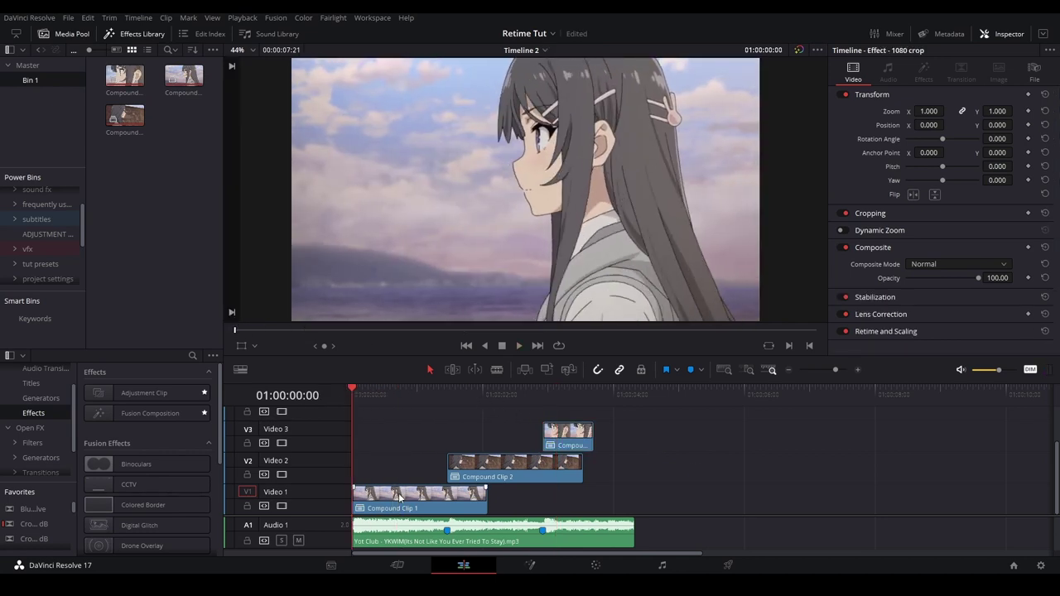
- Open the compound clip on Video 1 in its own timeline
left_click(399, 497)
right_click(399, 497)
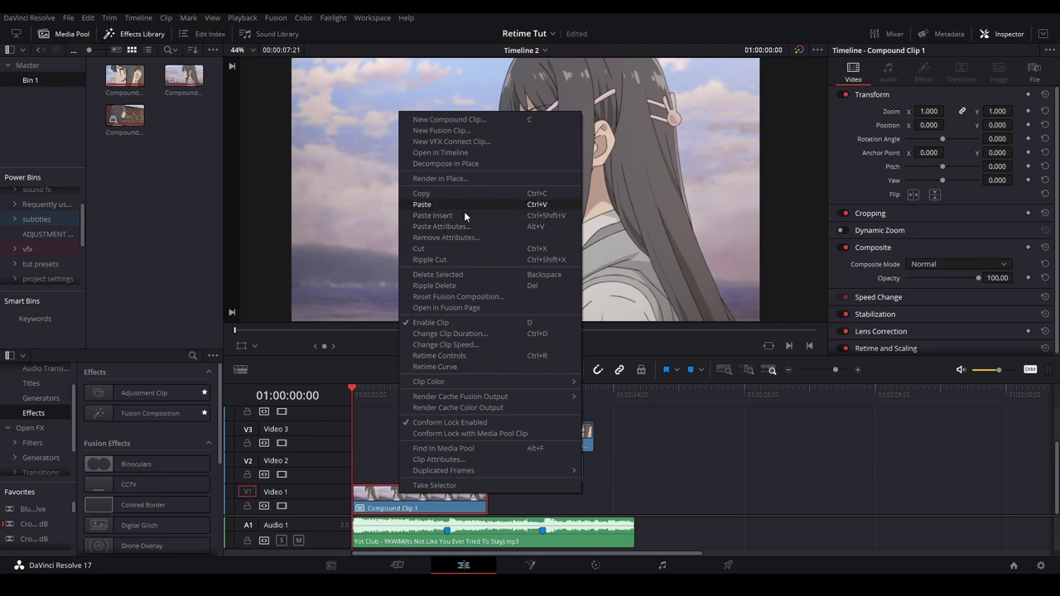
left_click(371, 466)
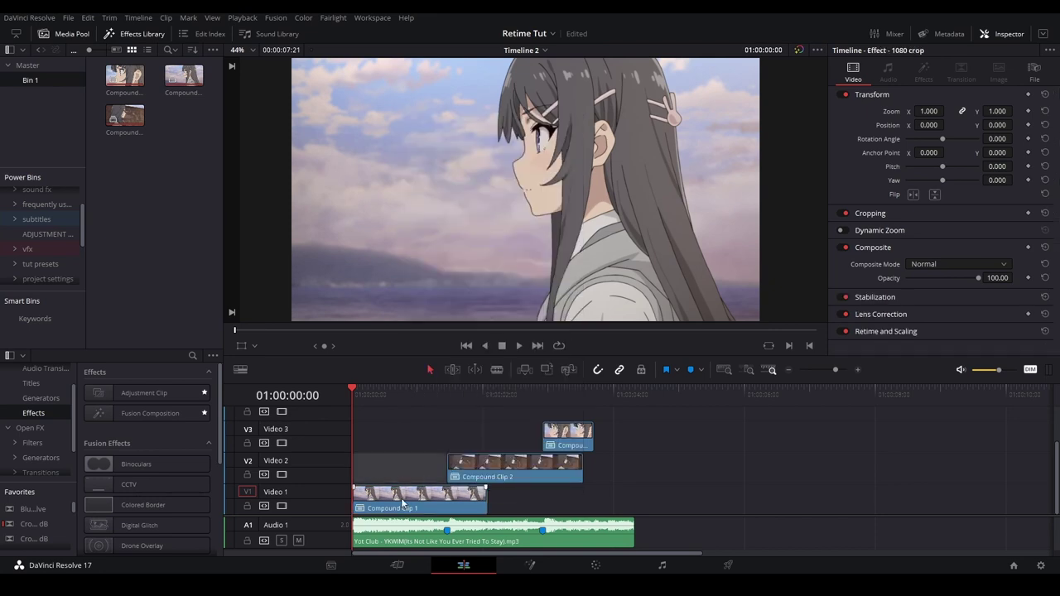
left_click(402, 500)
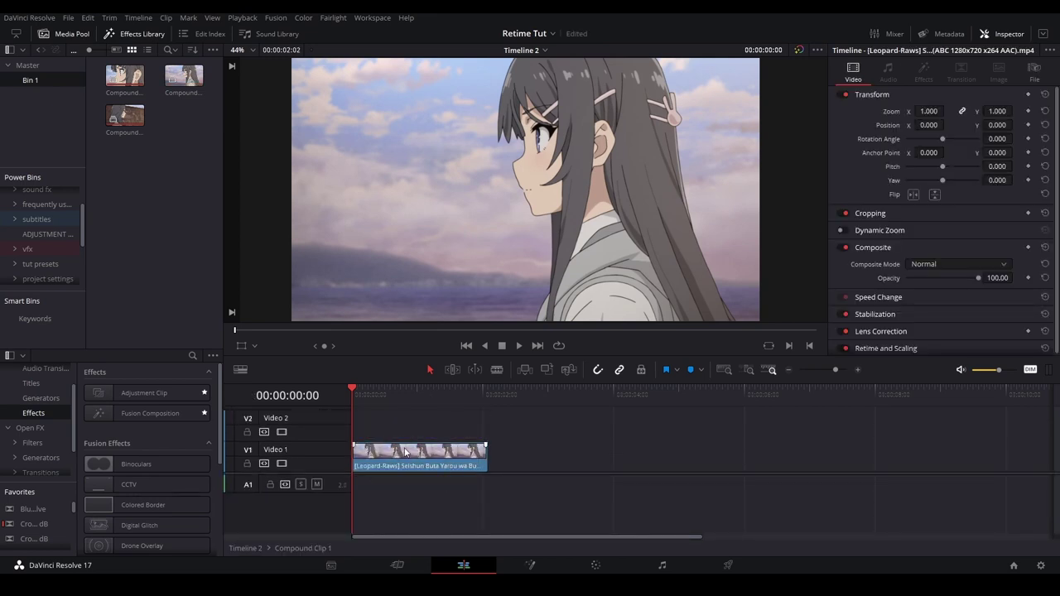
- Duplicate the clip from Video 1 directly above onto Video 2, and lock and disable the Video 1 track
mouse_move(404, 456)
left_mouse_down()
mouse_move(391, 405)
mouse_move(414, 455)
left_mouse_up()
left_click(278, 463)
scroll(398, 434, "up", 2)
scroll(530, 448, "down", 2)
left_click(596, 441)
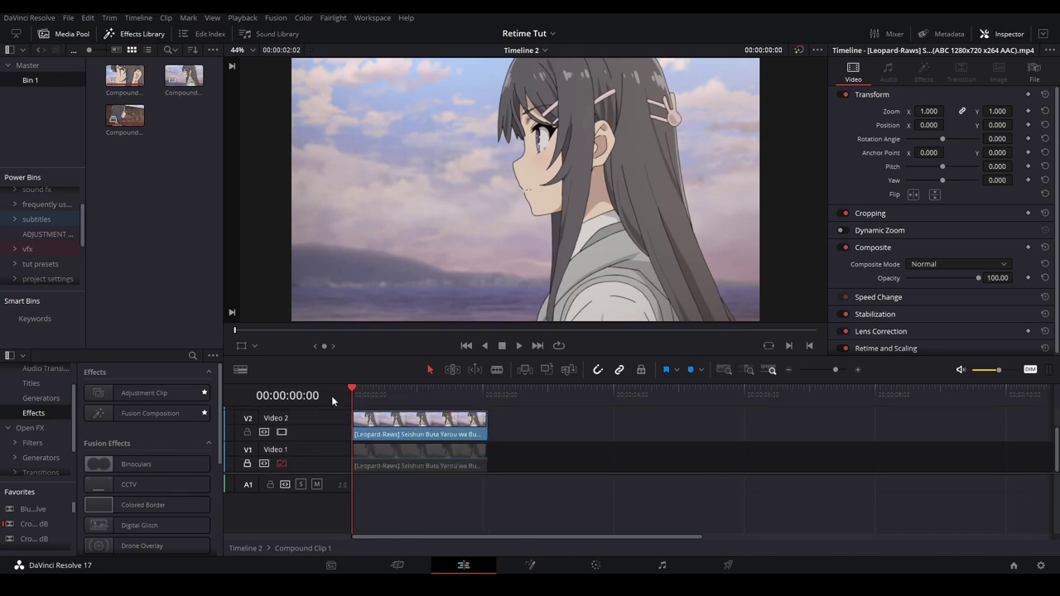
- Split the Video 2 clip into single frames and ripple-delete the duplicate frames so the remaining ones sit together without gaps
key("space")
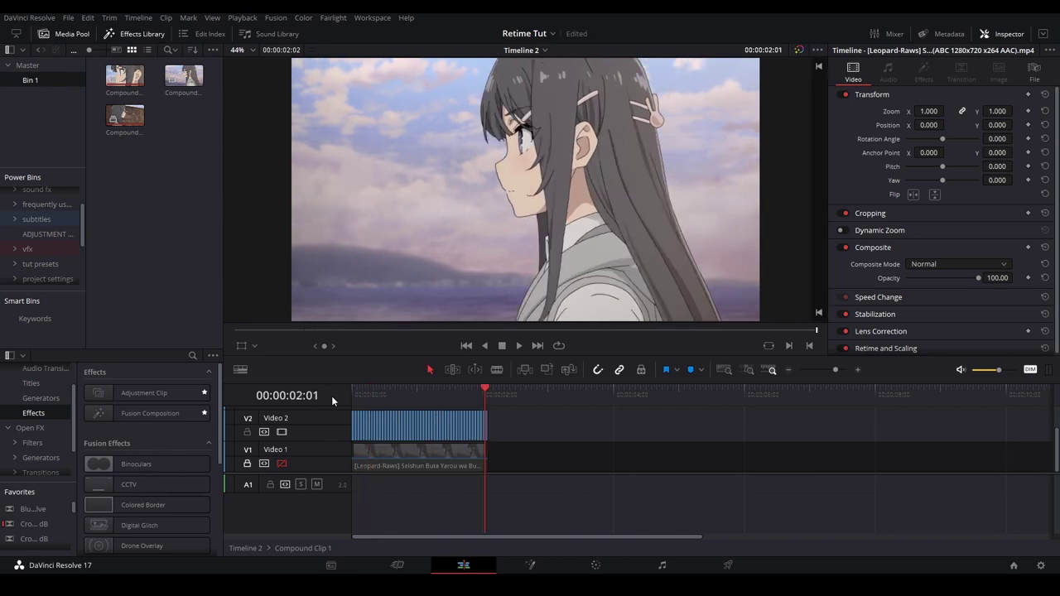
left_click_drag(364, 393, 282, 395)
scroll(491, 425, "up", 5)
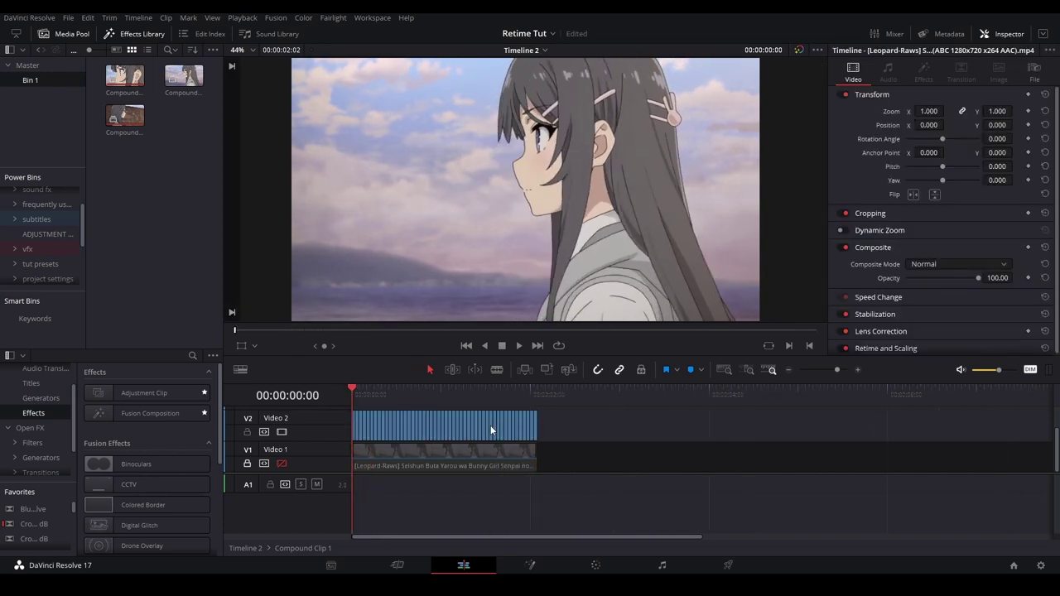
left_click_drag(360, 396, 316, 396)
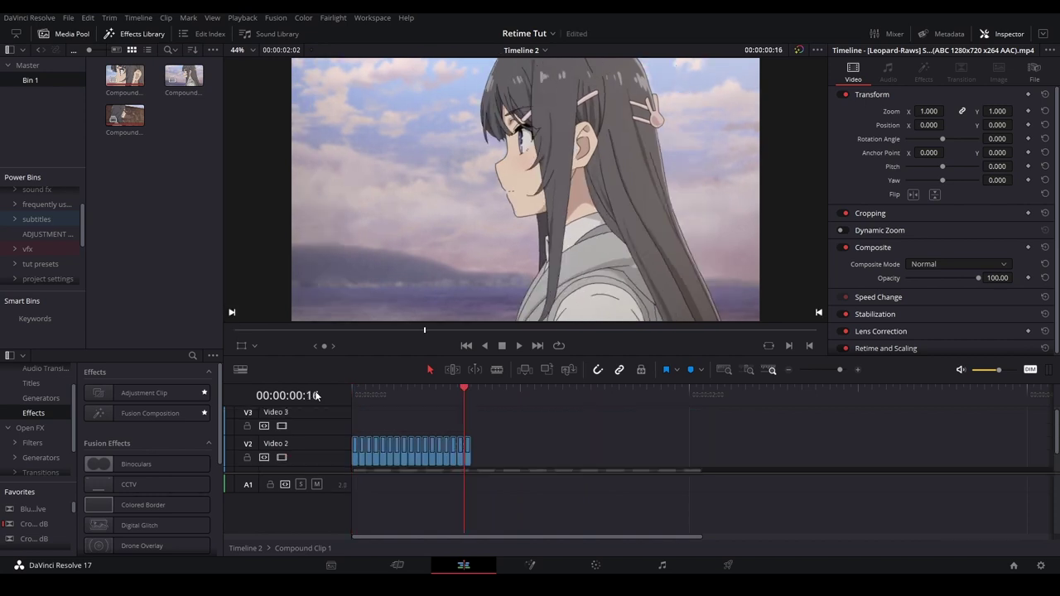
left_click_drag(390, 399, 308, 413)
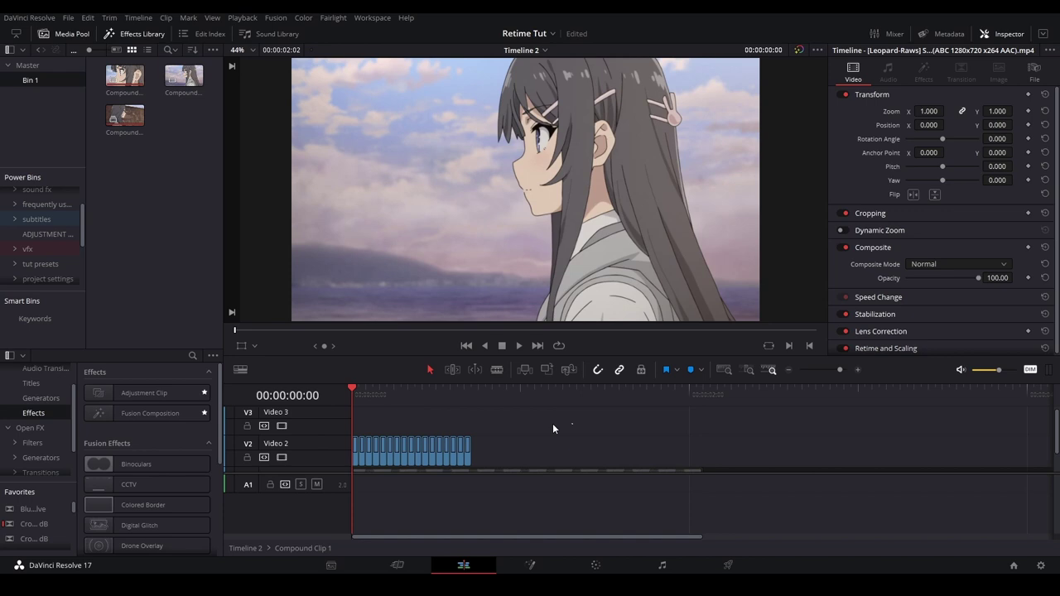
- Combine all remaining frames on Video 2 into one compound clip with the default name
left_click_drag(572, 422, 348, 452)
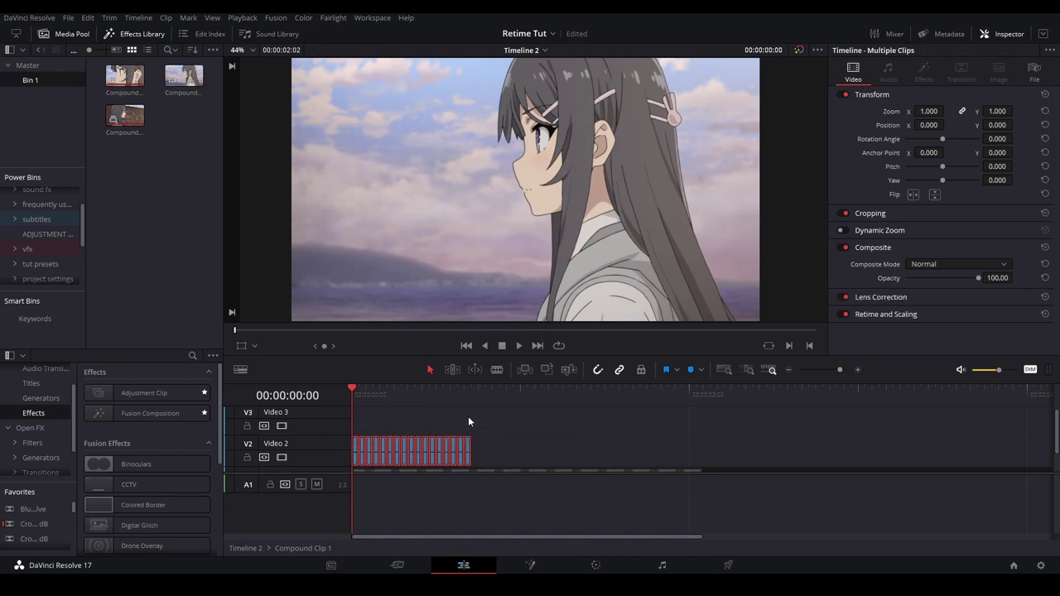
key("alt+c")
left_click(597, 325)
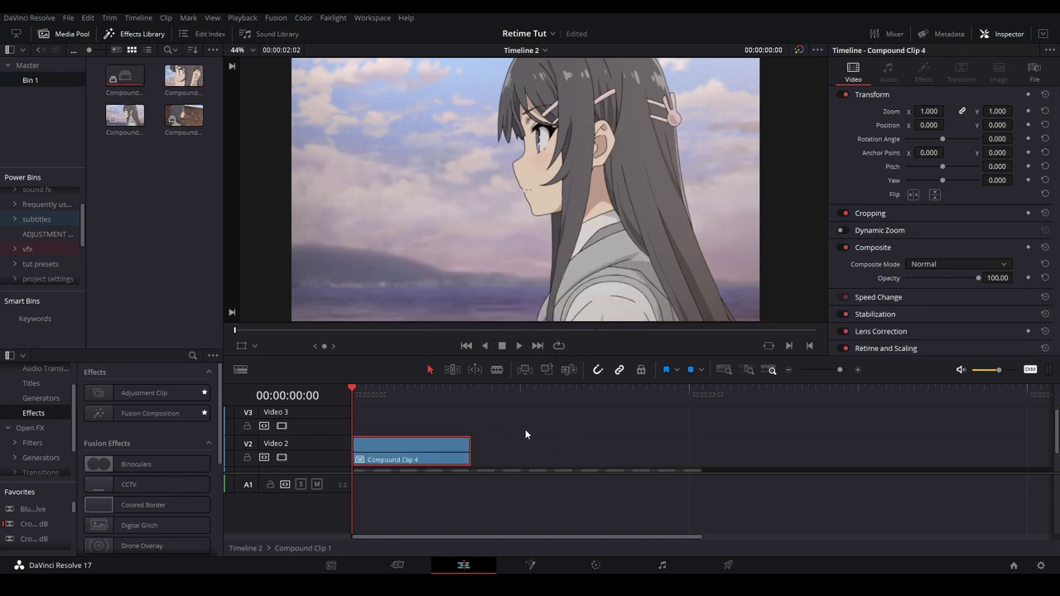
left_click(510, 447)
- Duplicate the compound clip from Video 2 onto Video 3, and lock and disable the Video 2 track
scroll(464, 447, "up", 1)
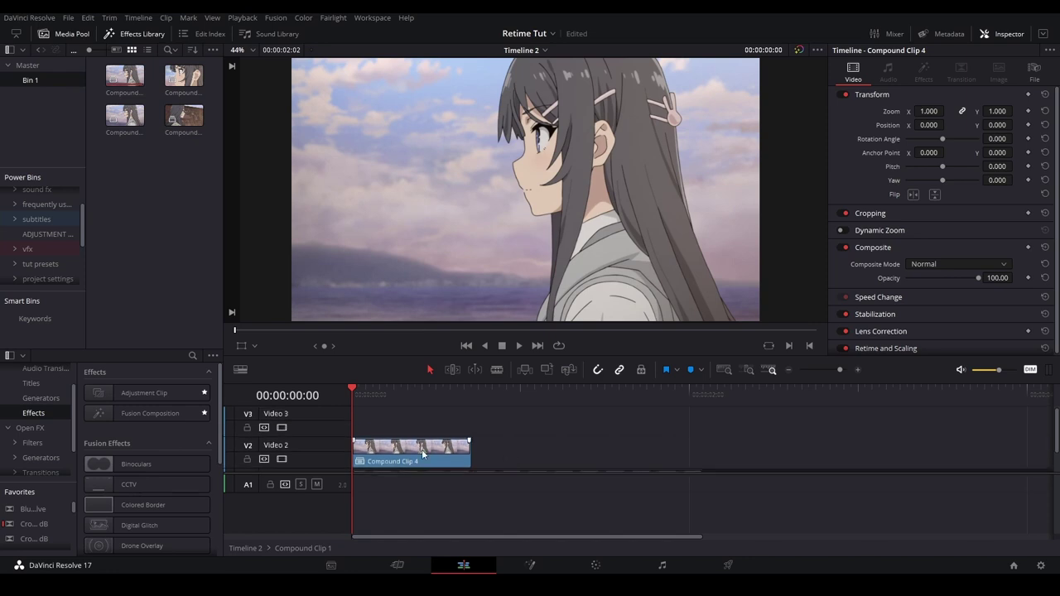
left_click_drag(422, 449, 406, 417)
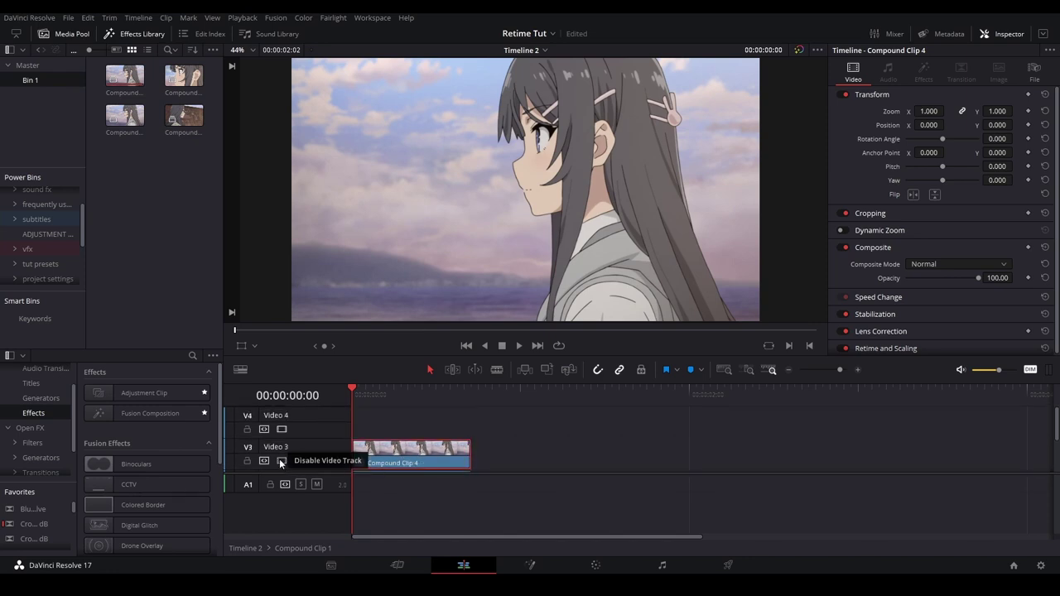
scroll(279, 459, "down", 2)
scroll(364, 439, "up", 1)
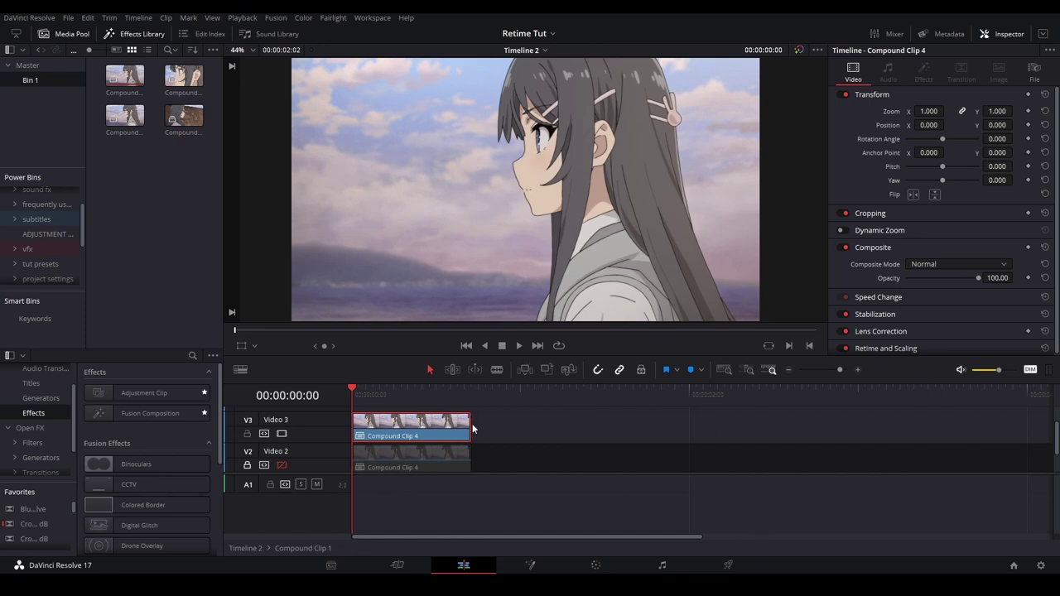
- Set up Render in Place for the compound clip on Video 3, using the AVI format with video effects included
right_click(415, 422)
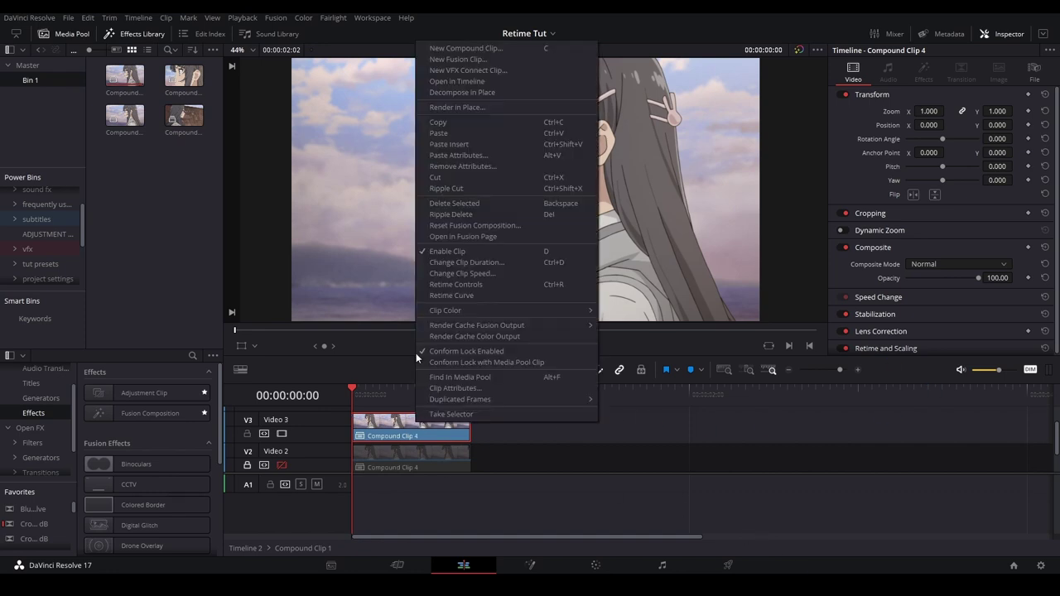
left_click(467, 107)
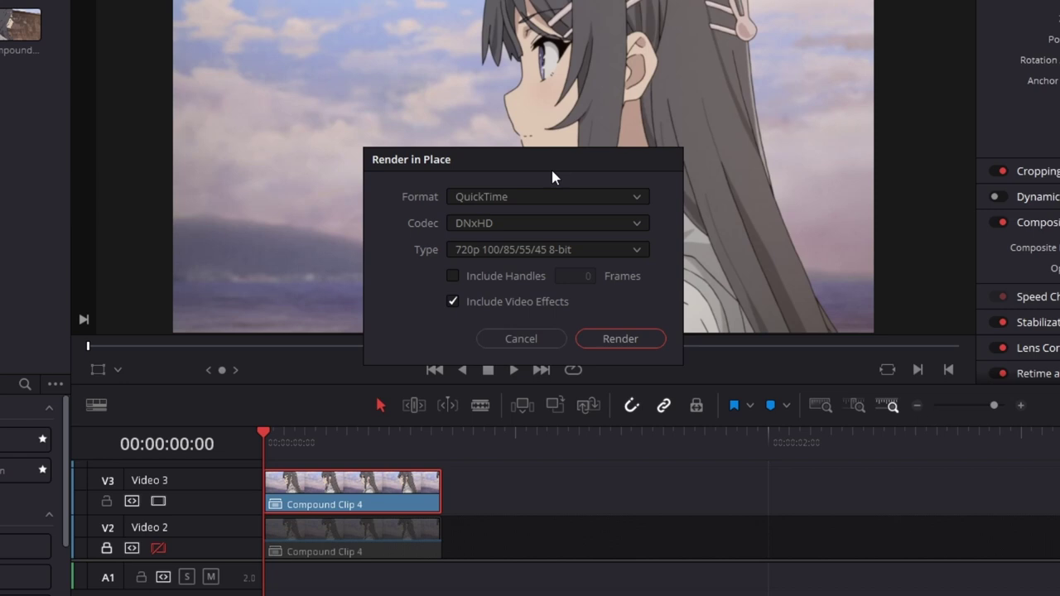
left_click(472, 198)
left_click(472, 218)
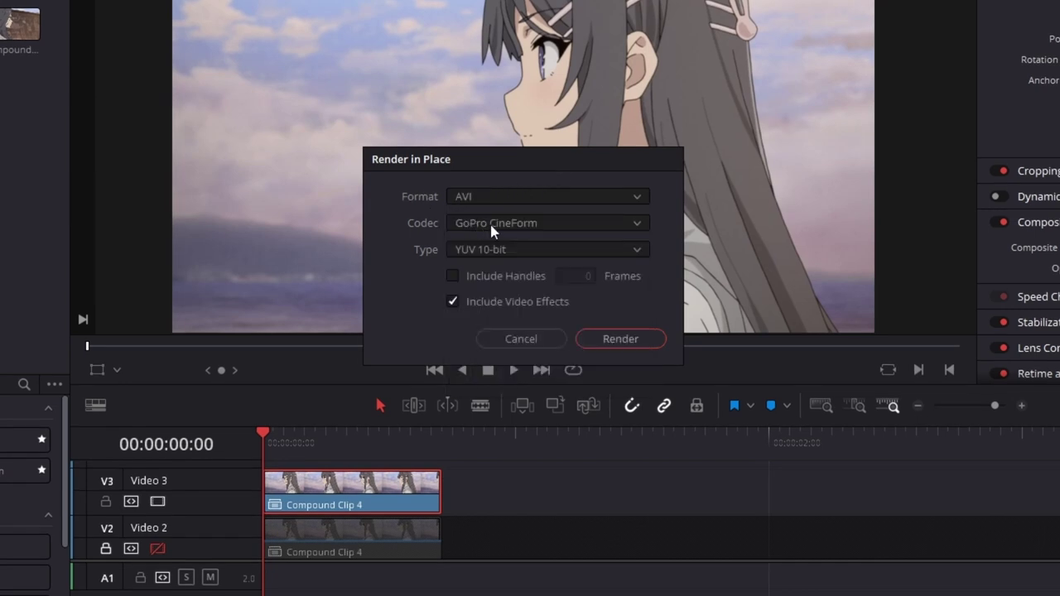
left_click(489, 222)
left_click(486, 282)
left_click(622, 340)
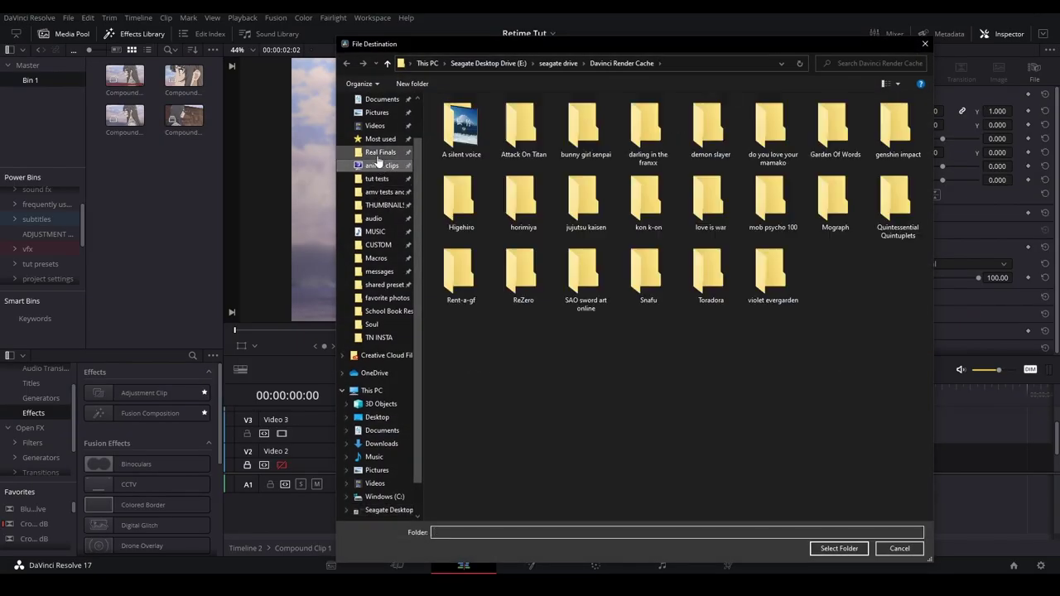
- Render the clip into the BGS twix folder inside anime clips > bunny girl senpai
left_click(379, 164)
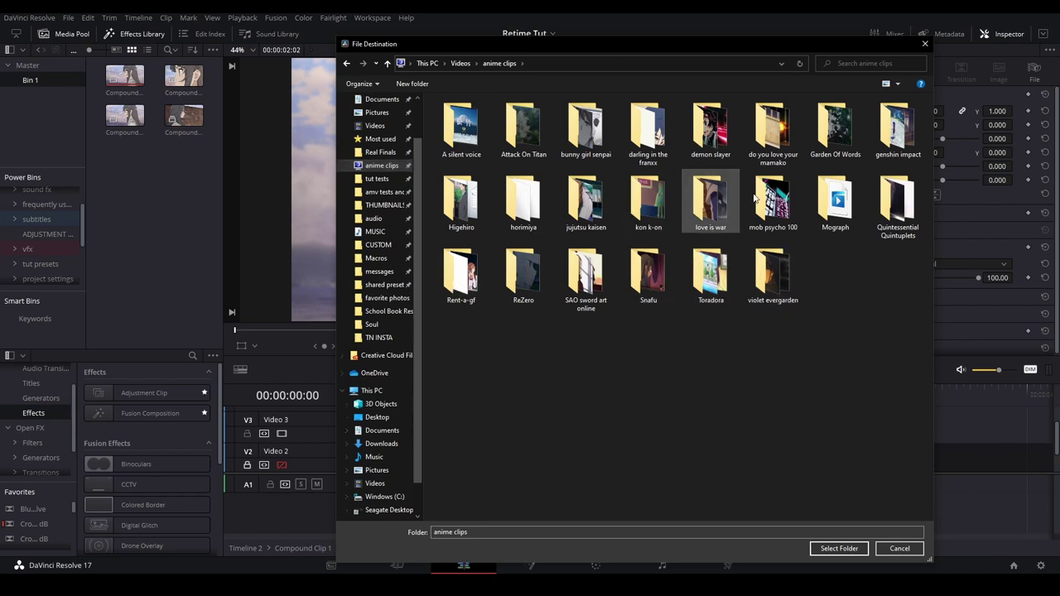
double_click(583, 142)
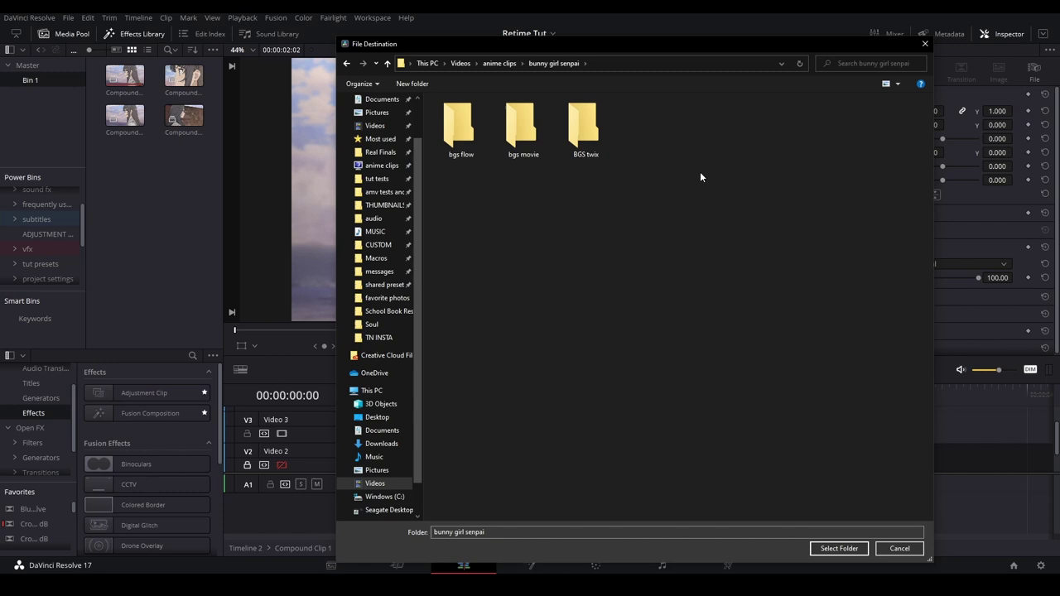
left_click(582, 139)
left_click(839, 549)
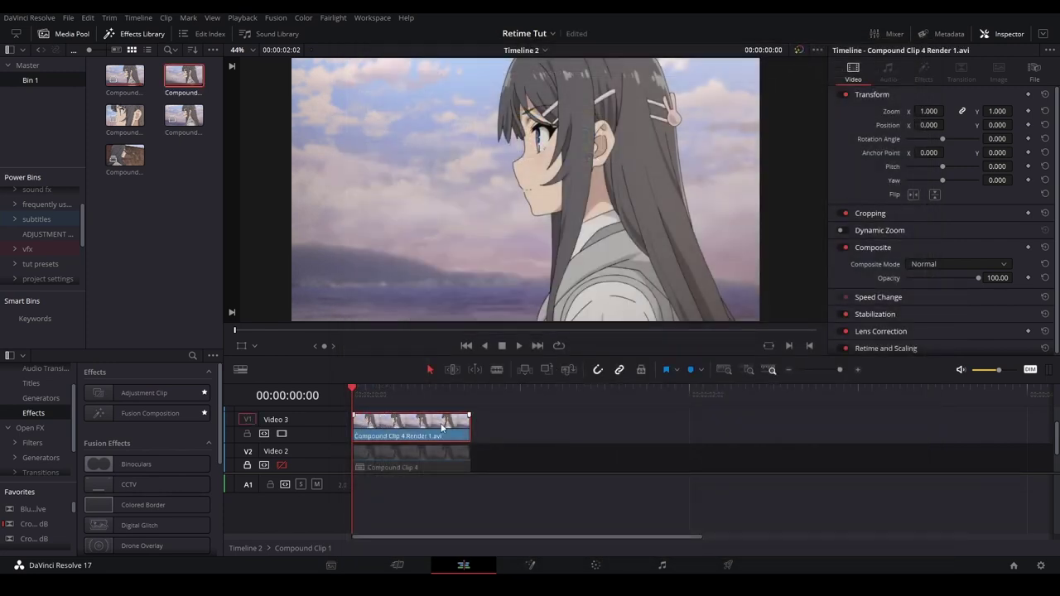
- Set the rendered clip's retime process to Optical Flow and its motion estimation to Enhanced Better
left_click_drag(365, 421, 389, 418)
left_click_drag(495, 473, 497, 515)
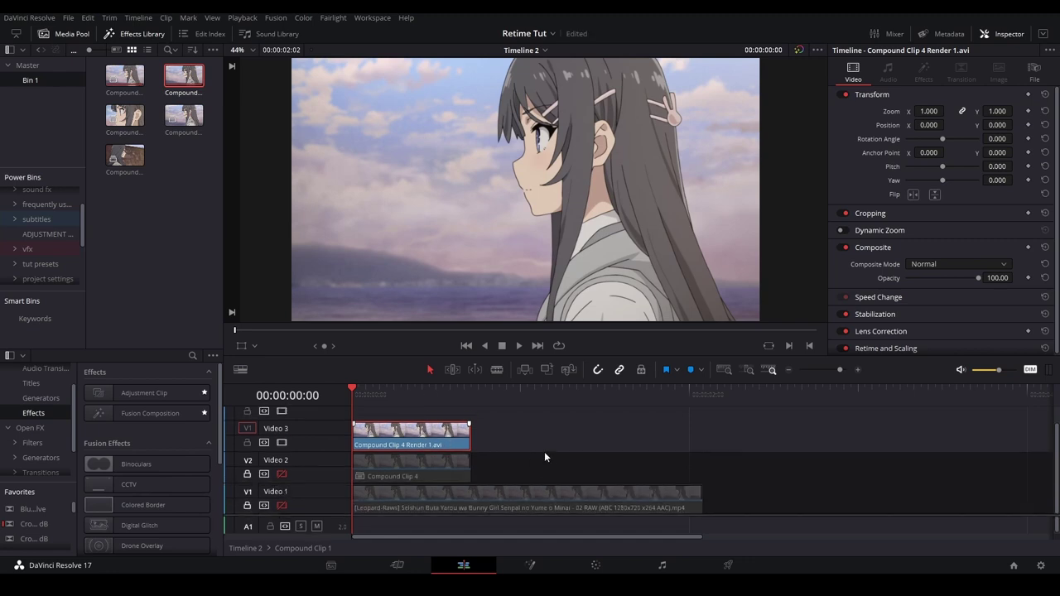
scroll(1001, 241, "down", 1)
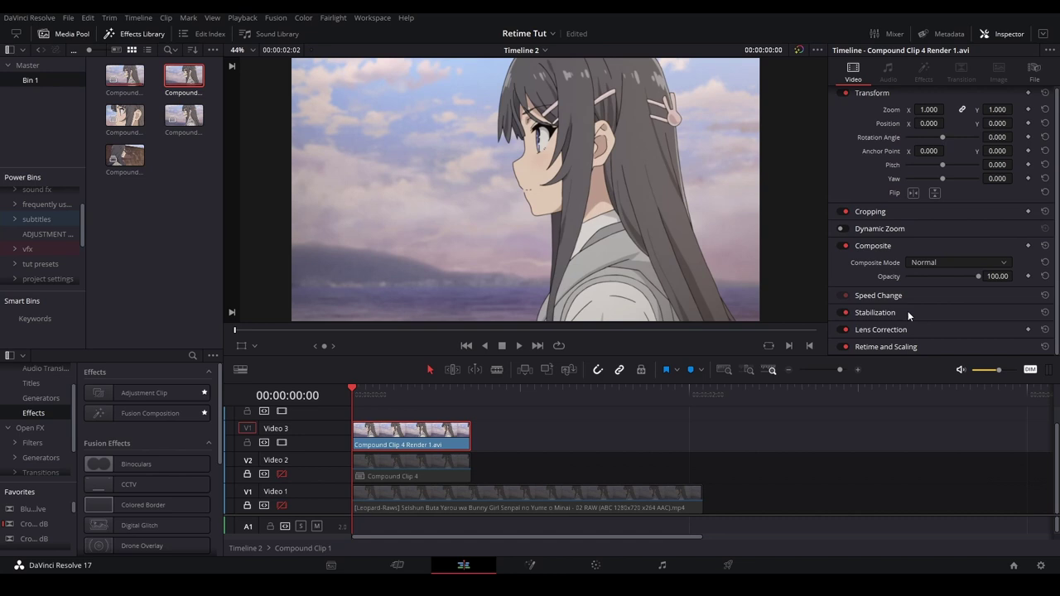
left_click(894, 346)
left_click(945, 303)
left_click(933, 356)
left_click(941, 318)
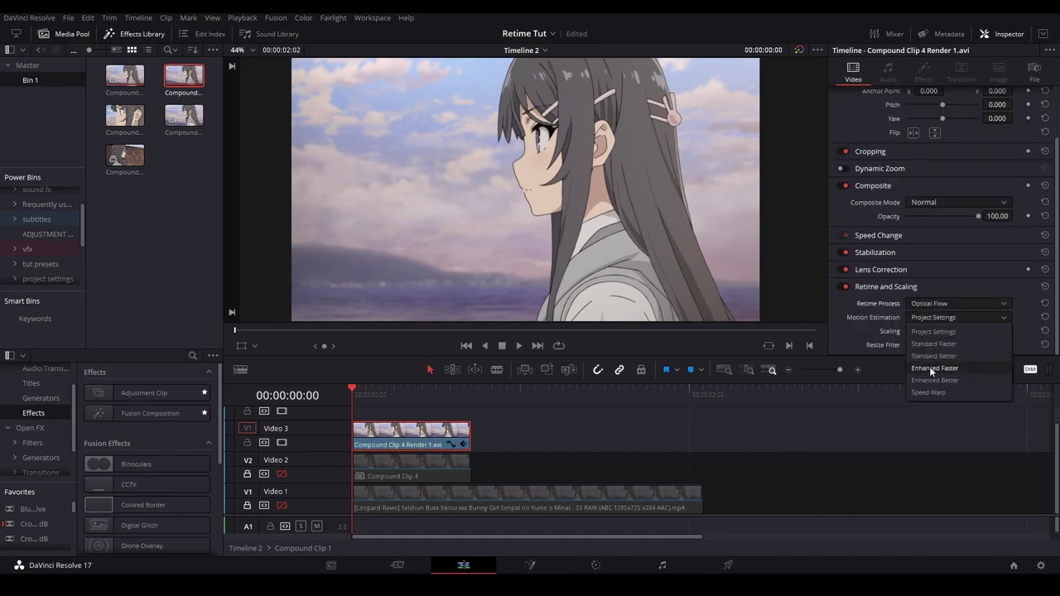
left_click(935, 380)
- Set the rendered clip's scaling to Fill and its resize filter to Smoother
left_click(939, 332)
left_click(929, 375)
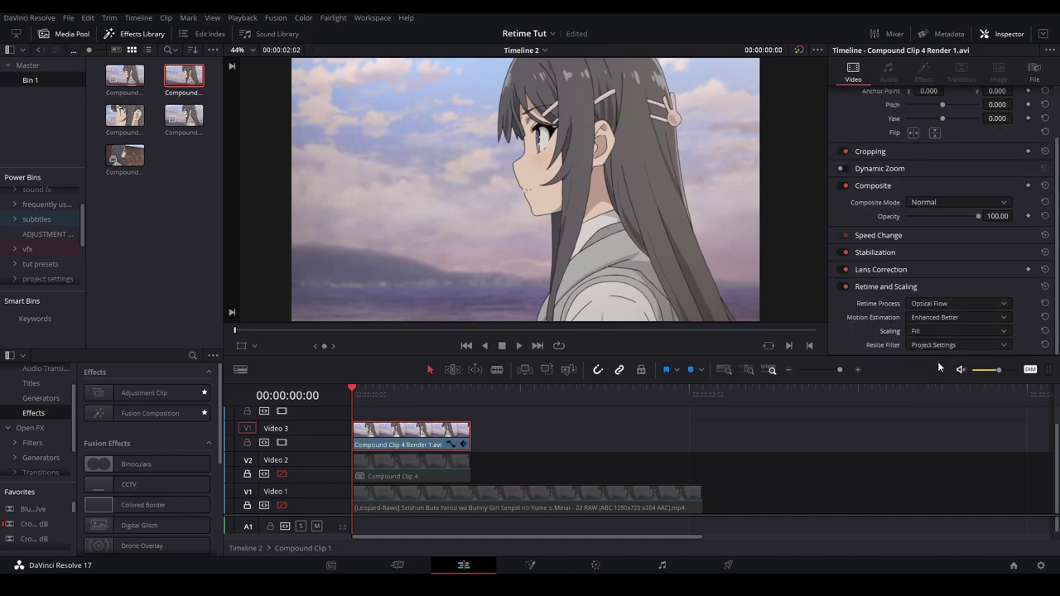
left_click(942, 346)
left_click(926, 406)
- Slow the rendered clip on Video 3 to 10% speed with the retime controls and return to the timeline start
key("space")
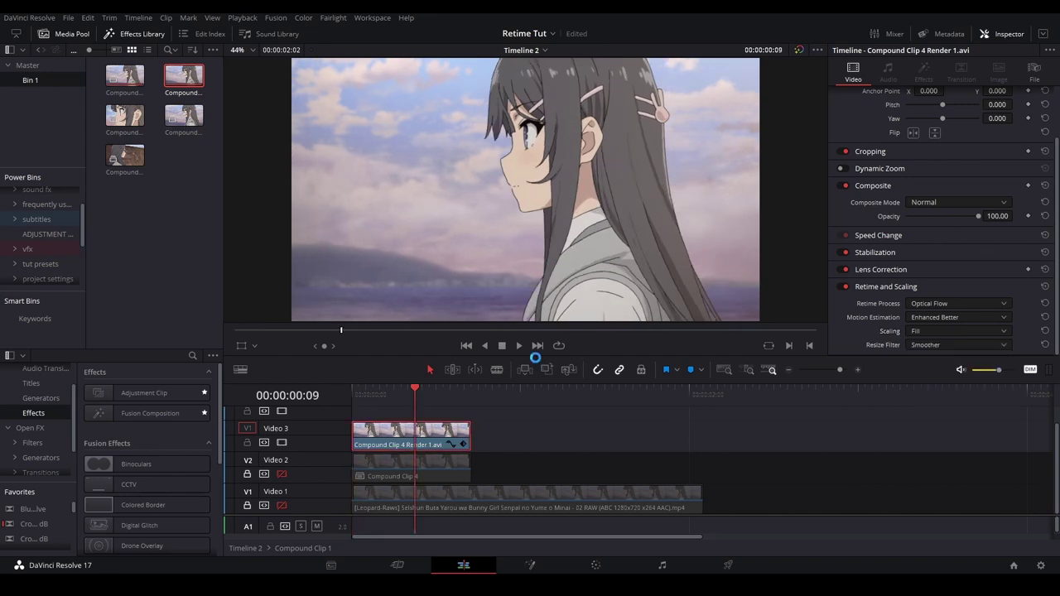
key("ctrl+r")
left_click(417, 456)
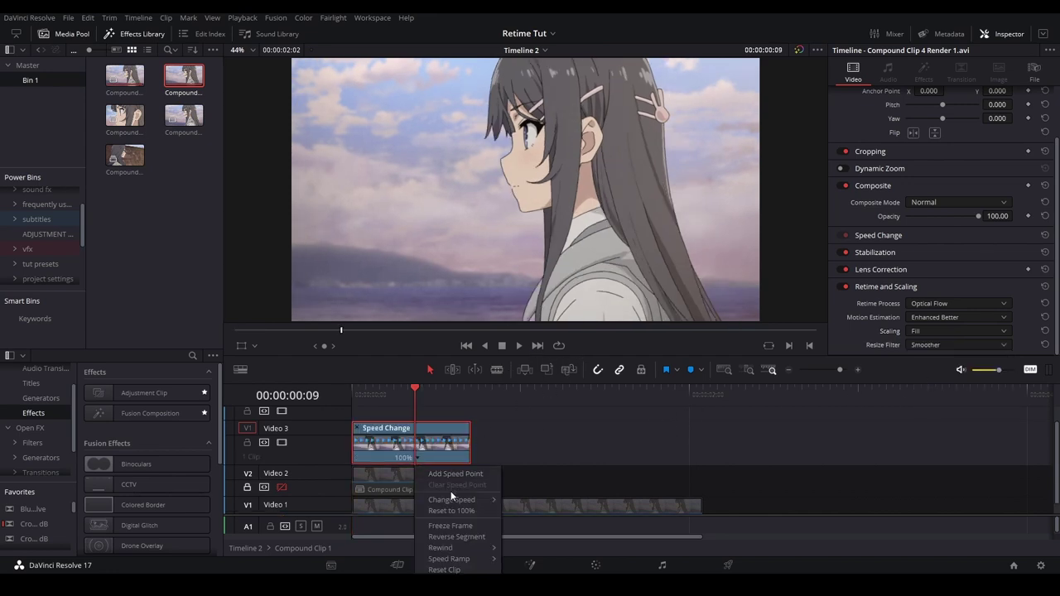
mouse_move(452, 500)
left_click(533, 480)
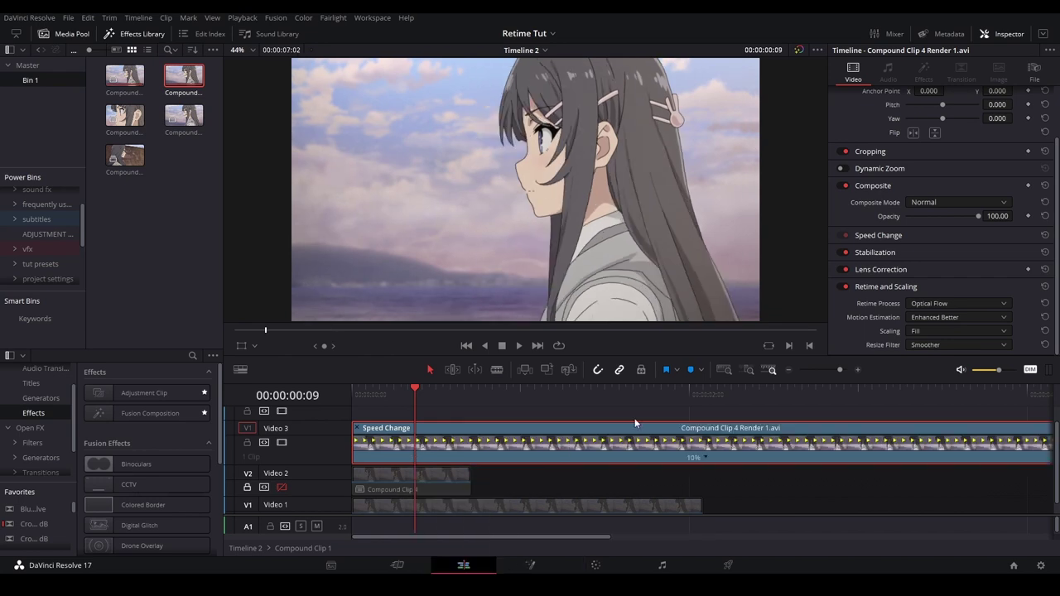
key("shift+z")
key("Home")
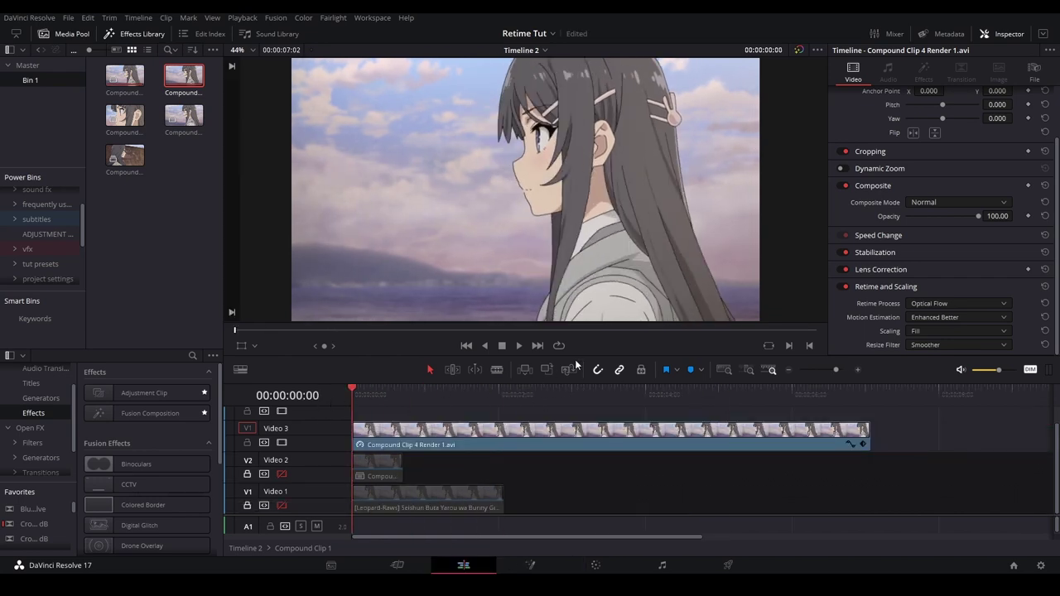
- Turn on stacked timelines, hide the Effects Library and narrow the Media Pool
scroll(457, 425, "up", 2)
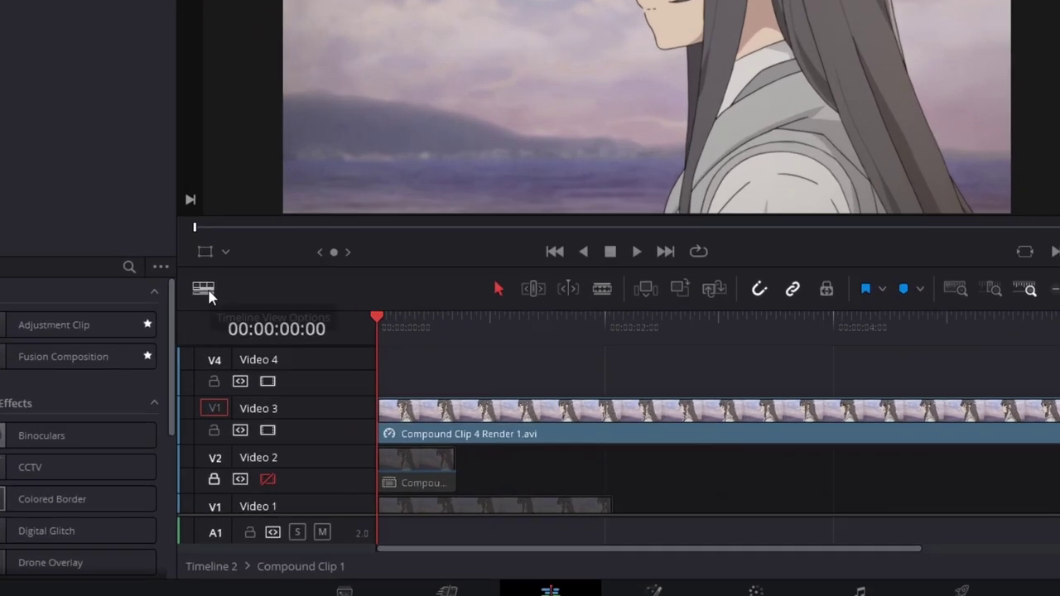
left_click(241, 371)
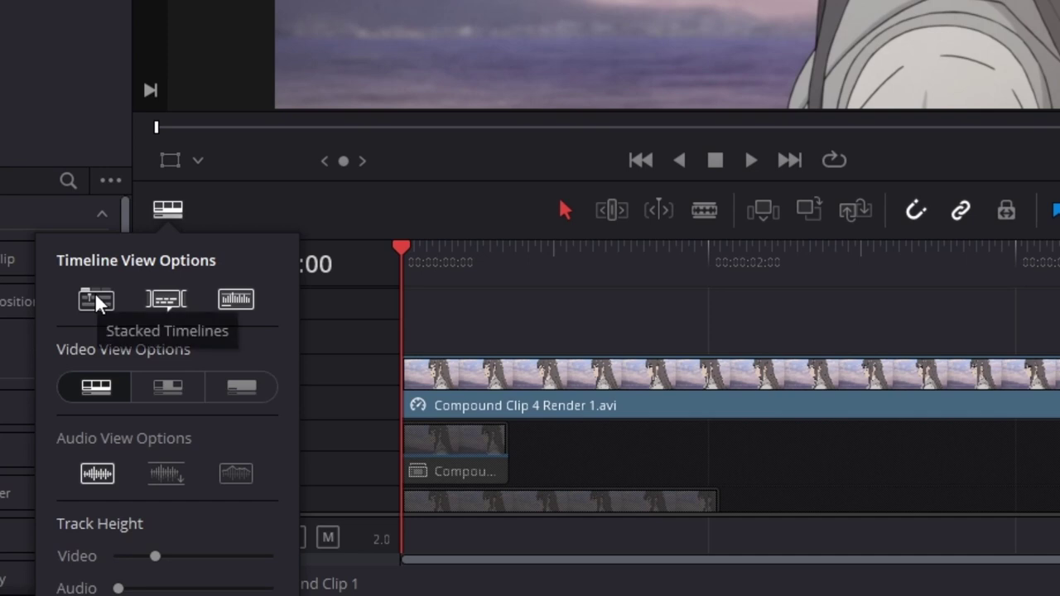
left_click(94, 293)
left_click(586, 278)
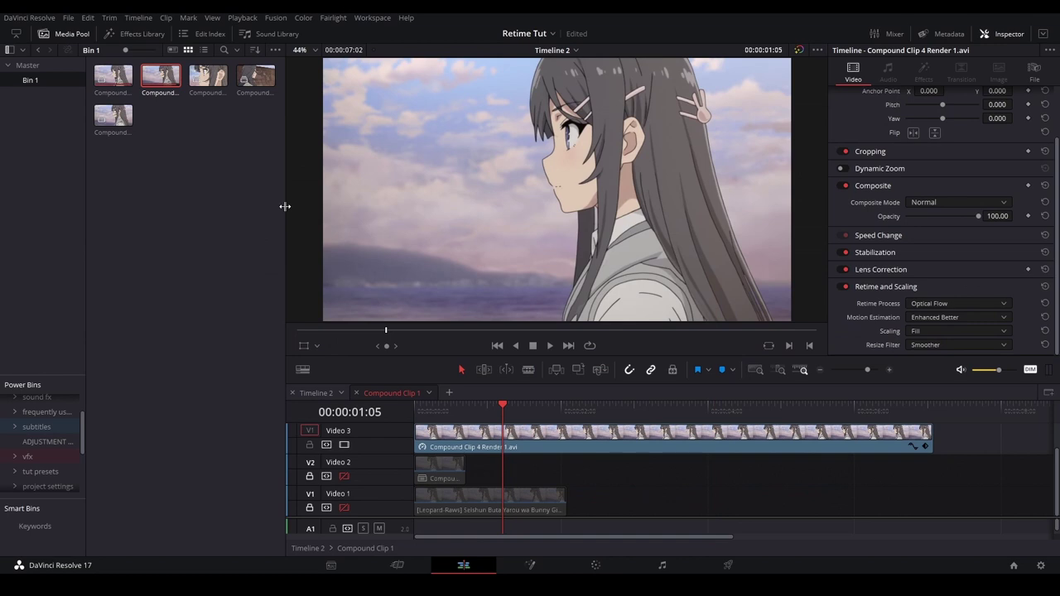
left_click_drag(285, 206, 224, 207)
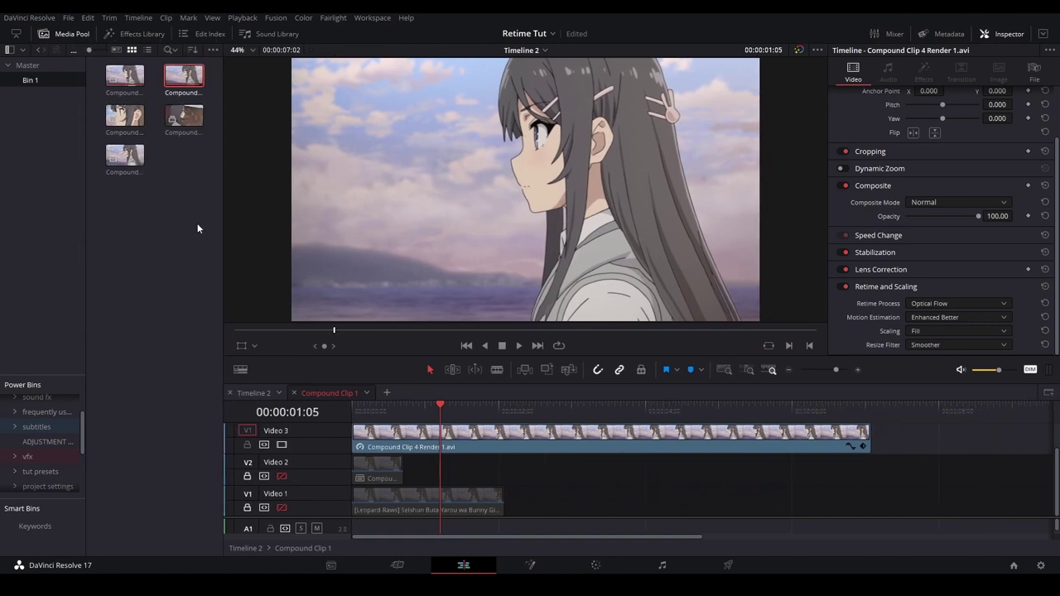
- Switch to Timeline 2 and trim the end of Compound Clip 1 to the start of Compound Clip 2
left_click(257, 392)
left_click_drag(381, 413, 313, 417)
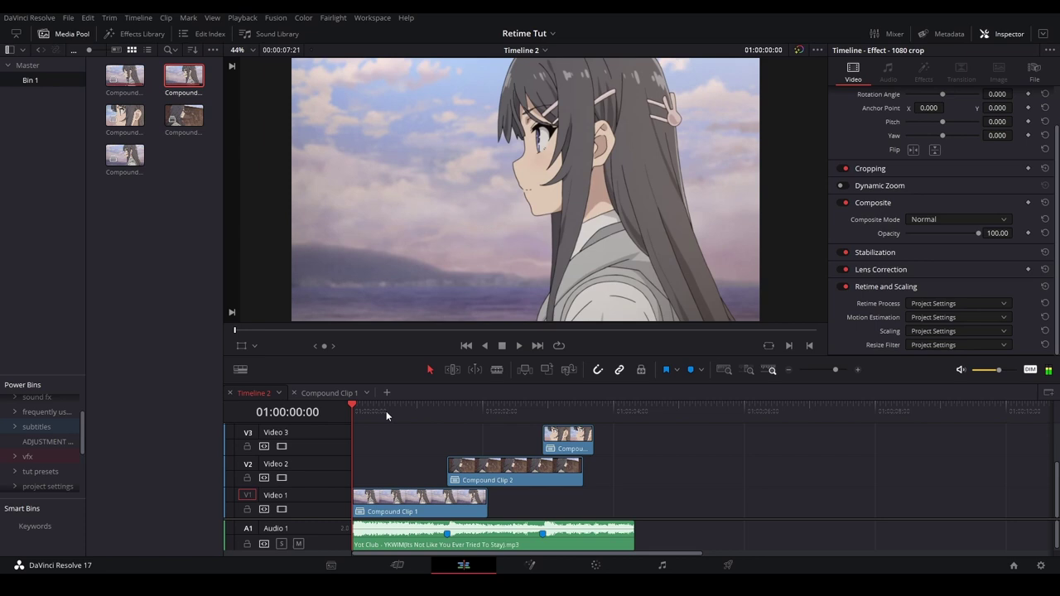
left_click_drag(486, 502, 445, 502)
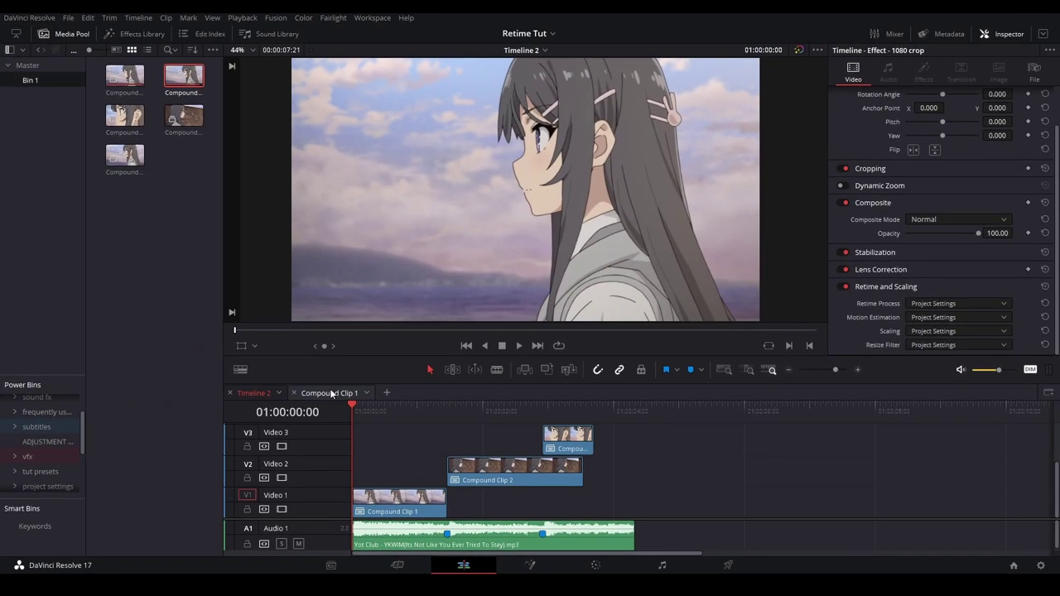
- Return to the Compound Clip 1 timeline and place the playhead at 00:00:01:12
left_click(330, 393)
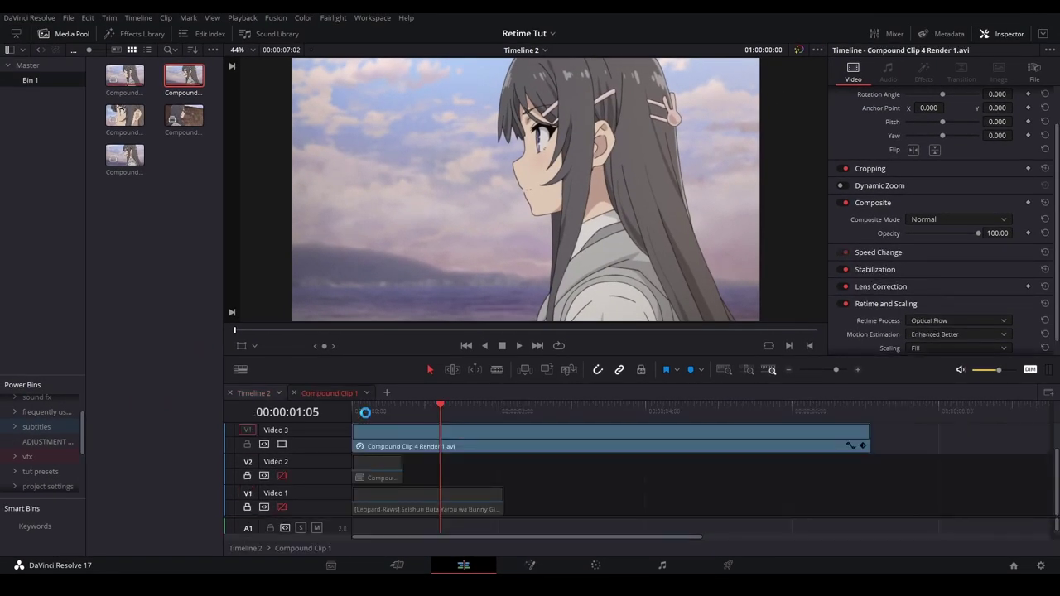
left_click_drag(369, 411, 458, 410)
key("Right")
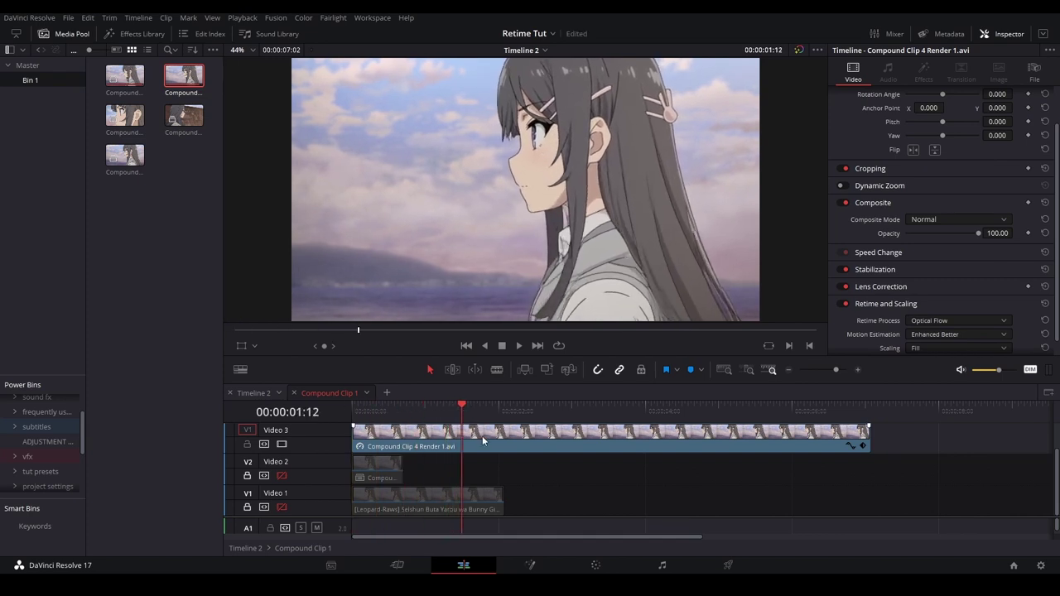
key("Left")
scroll(490, 462, "up", 1)
key("Right")
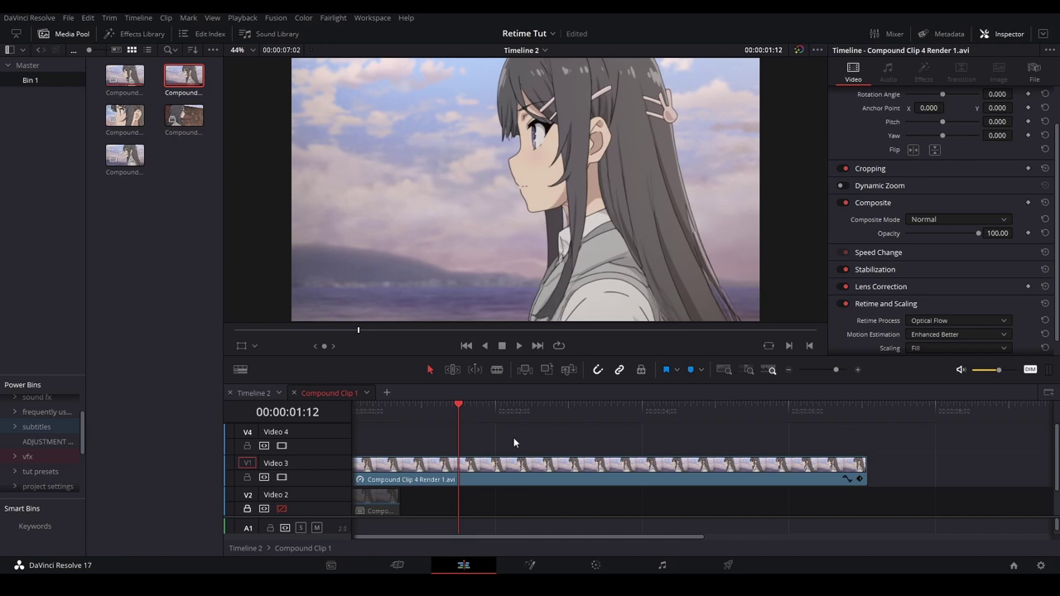
scroll(497, 460, "left", 1)
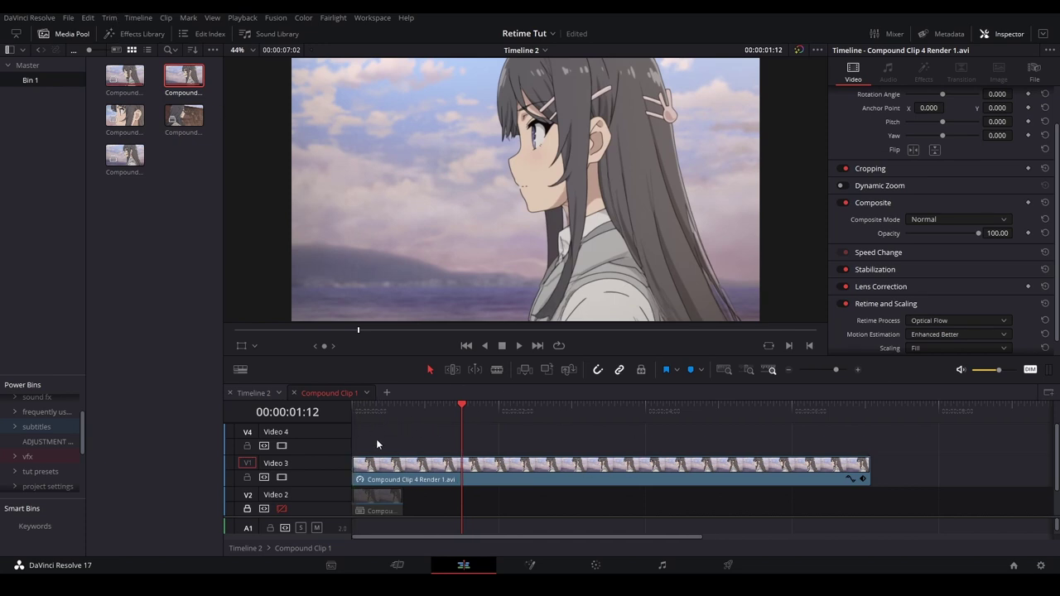
- Show the Effects Library and place a Fusion Composition at the start of Video 4, above the slowed clip
left_click(134, 34)
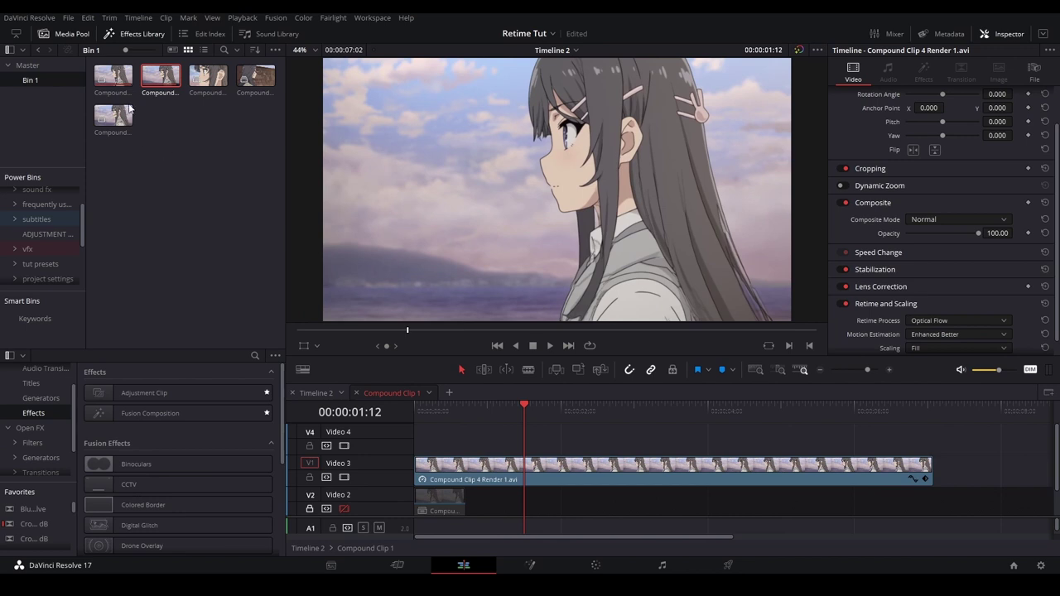
scroll(37, 390, "up", 1)
left_click(174, 419)
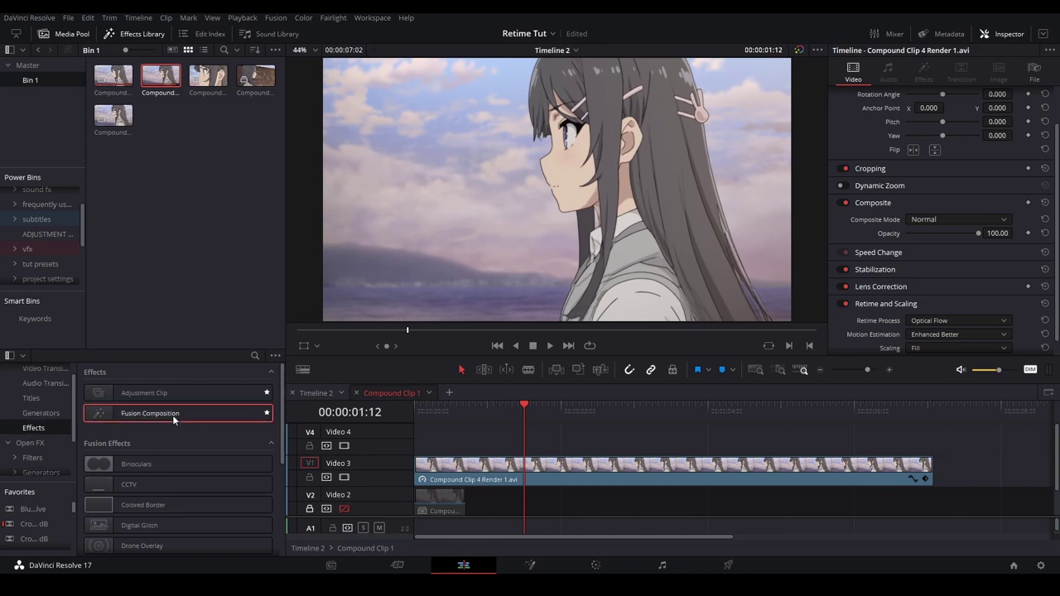
left_click_drag(174, 420, 558, 437)
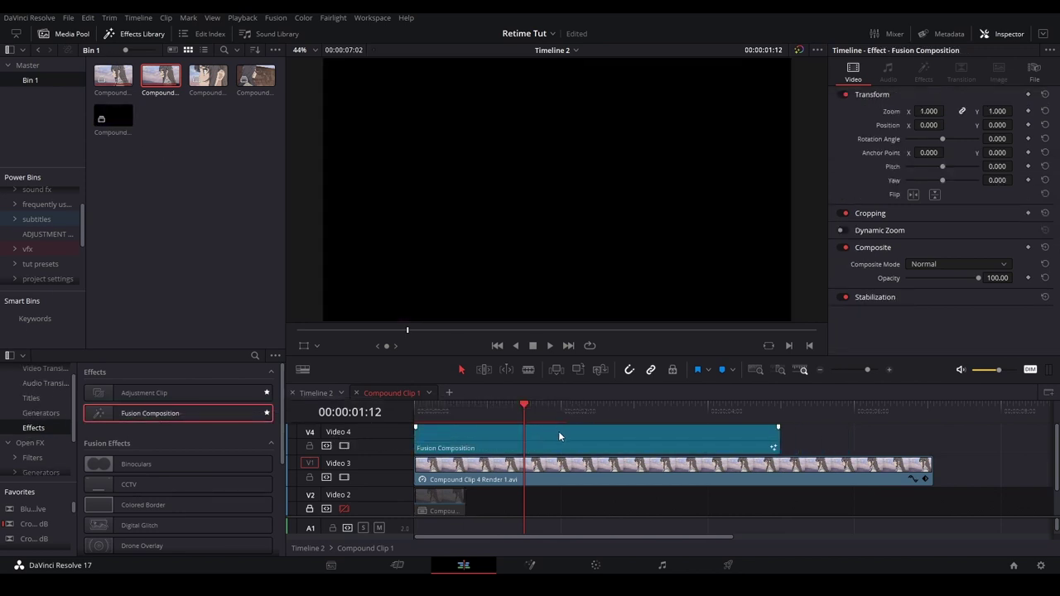
- Split the Fusion Composition at 00:00:01:12, delete the part after the cut and play from the timeline start
left_click(560, 435)
key("ctrl+b")
left_click(560, 435)
key("BackSpace")
left_click_drag(490, 410, 364, 422)
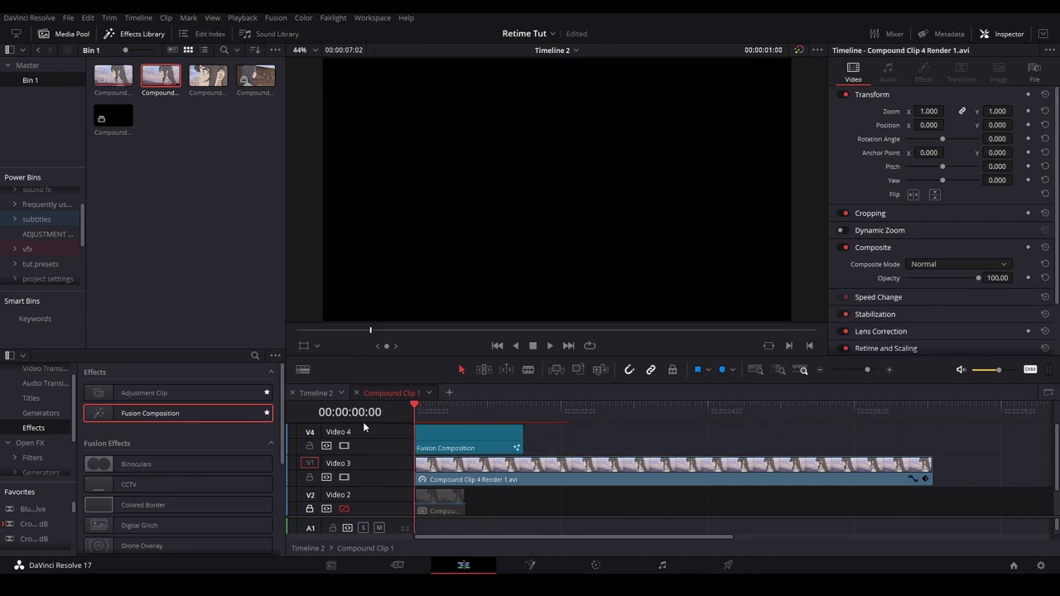
left_click(418, 431)
key("space")
key("space")
- Narrow the Media Pool again, create a bin with the default name inside Bin 1 and open it
left_click_drag(284, 138, 184, 164)
right_click(156, 220)
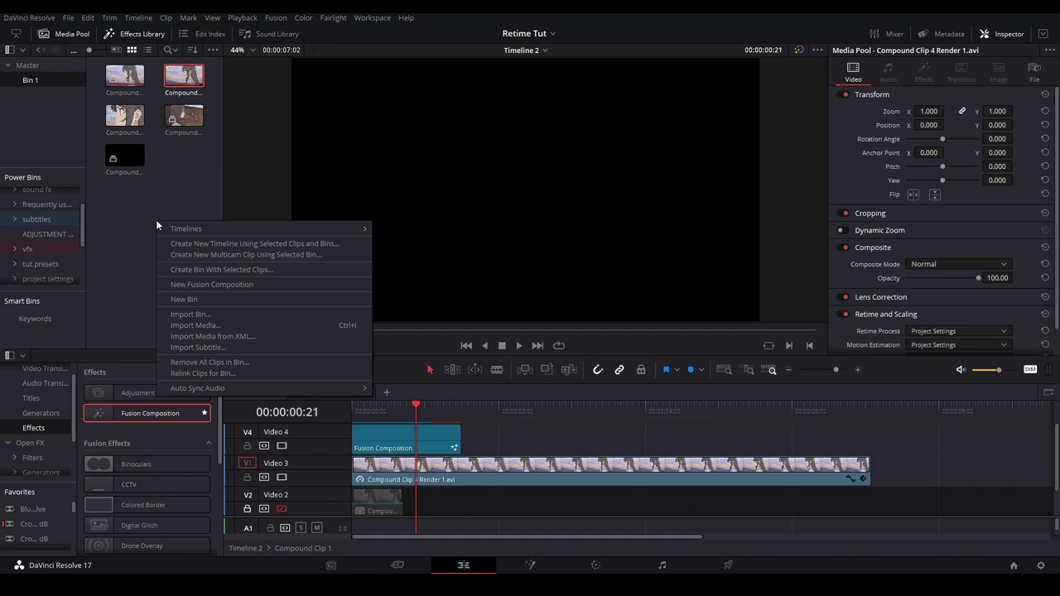
left_click(195, 299)
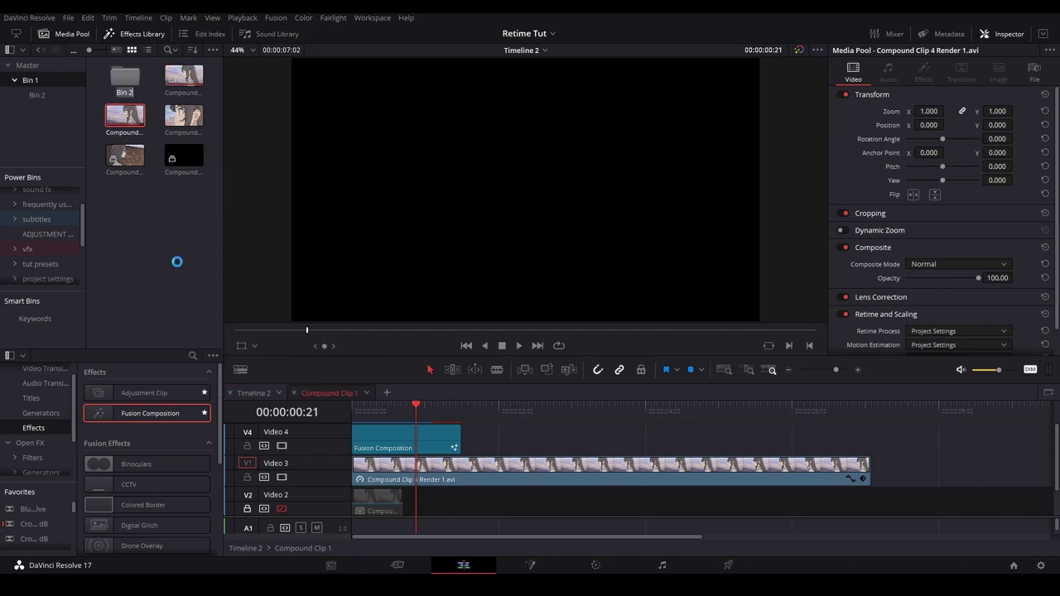
left_click(169, 209)
double_click(118, 89)
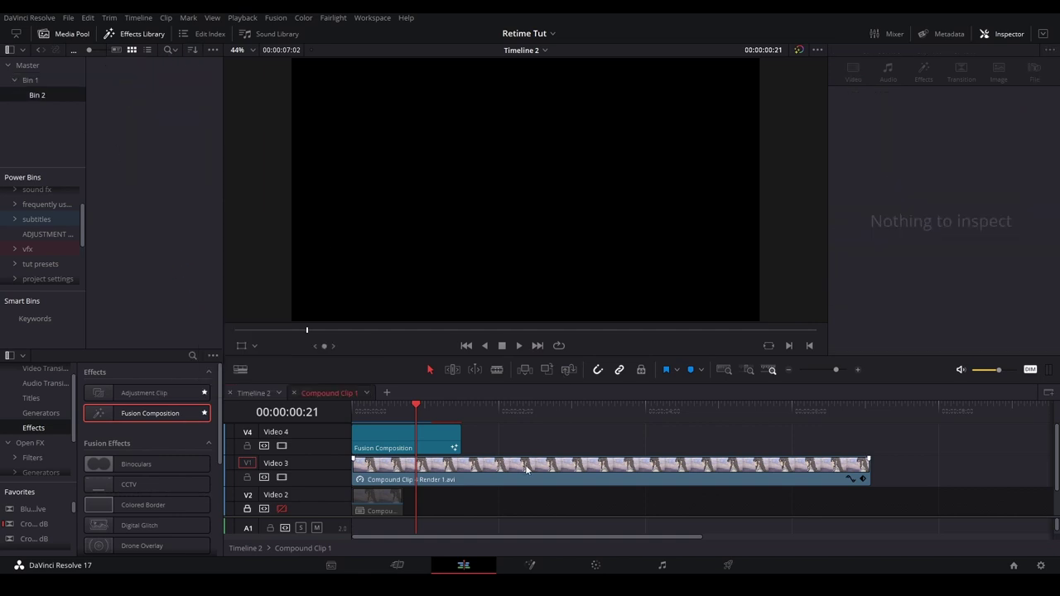
- Turn the slowed clip on Video 3 into a compound clip in Bin 2 and return the playhead to the start
left_click(565, 485)
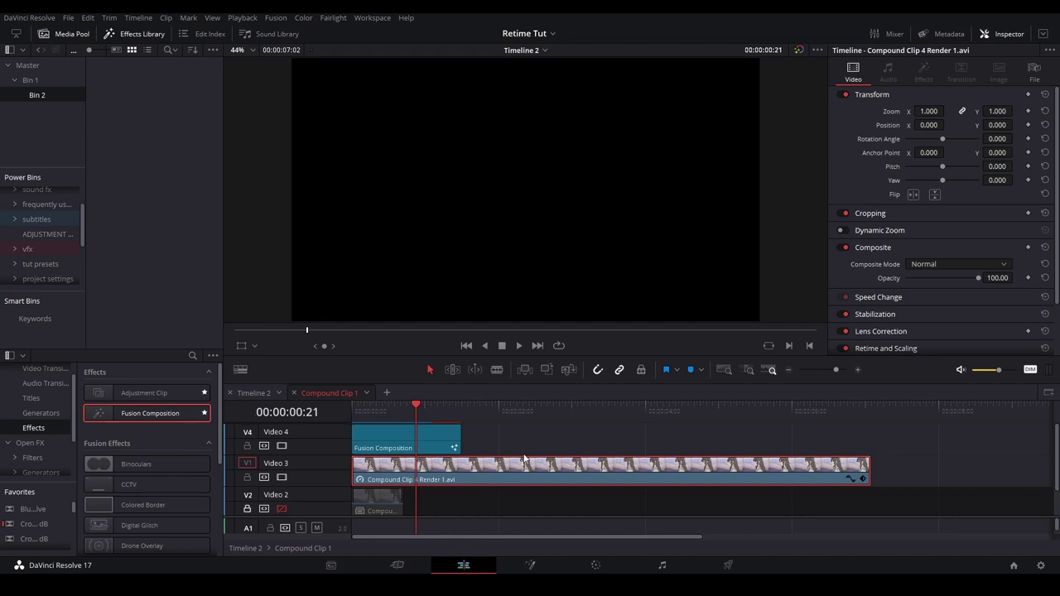
left_click(595, 327)
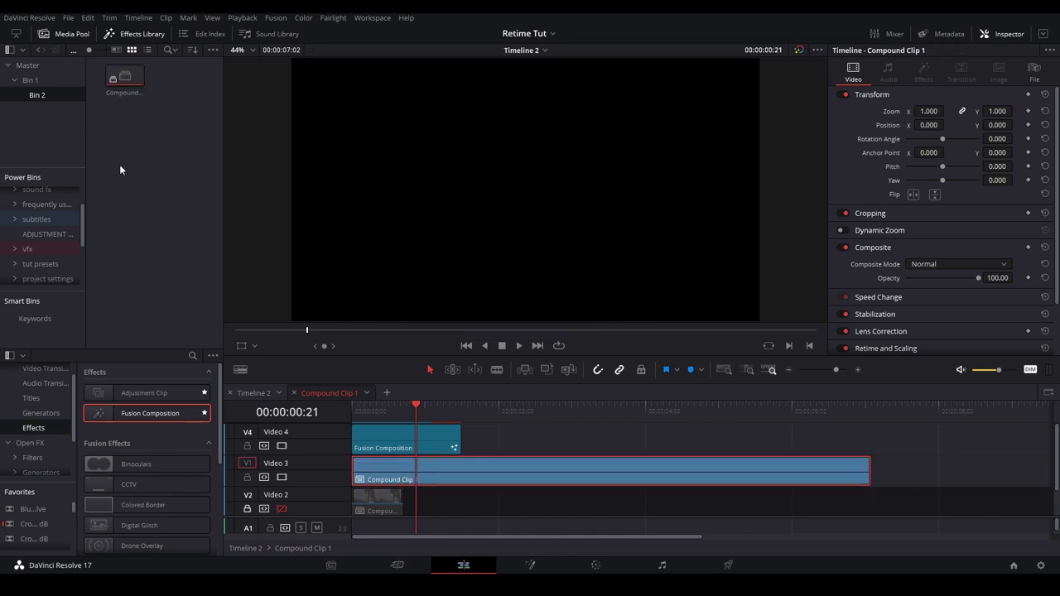
left_click(145, 161)
left_click(506, 430)
left_click_drag(418, 414, 324, 425)
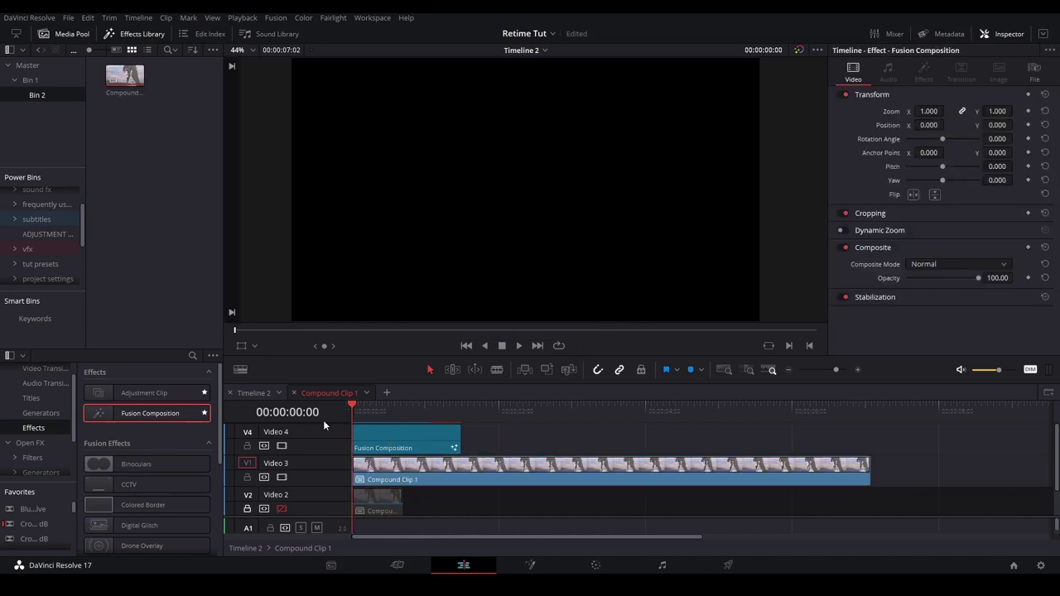
- Open the Fusion Composition from Video 4 on the Fusion page, showing the Media Pool and a single viewer
left_click(436, 452)
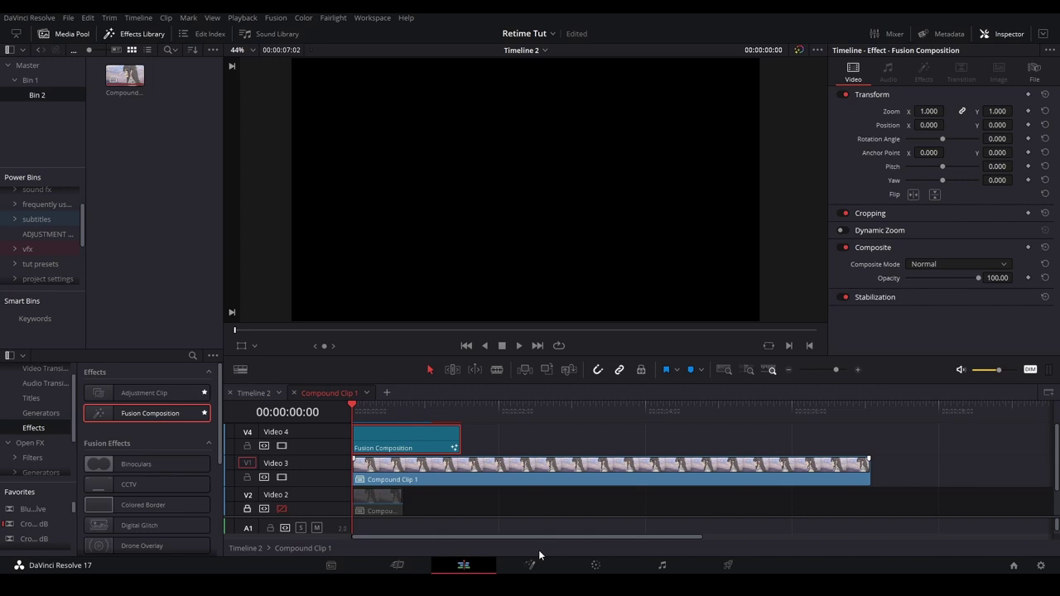
left_click(531, 565)
left_click(64, 33)
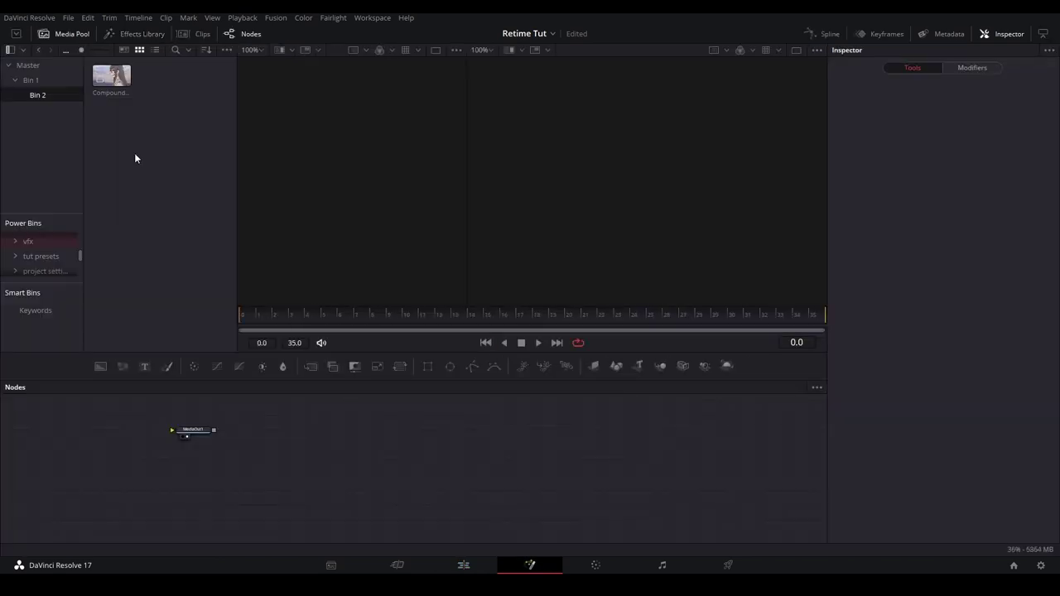
left_click(796, 49)
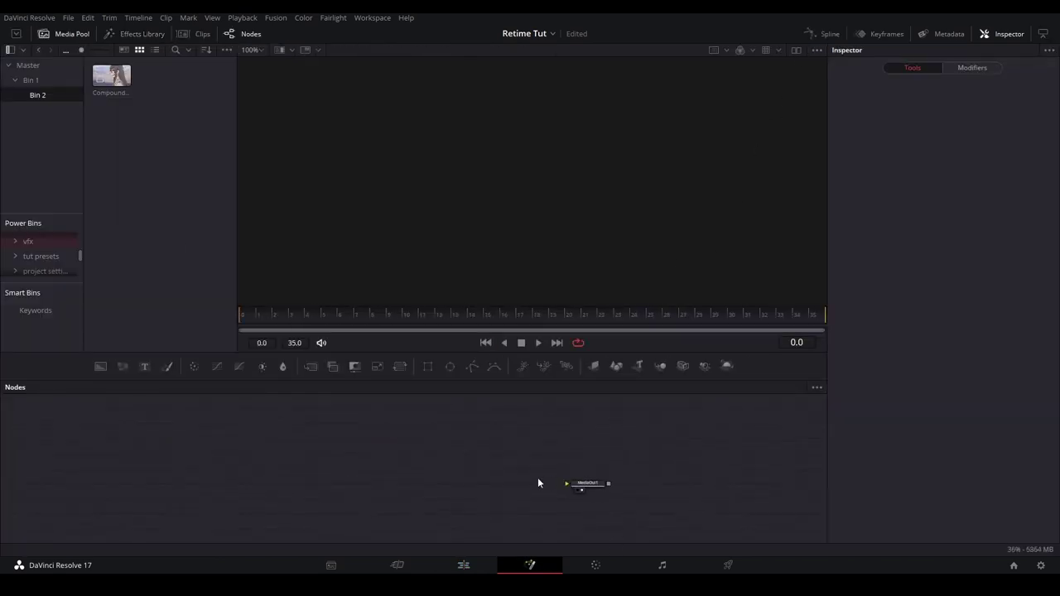
- Add the compound clip from Bin 2 as a media input connected to MediaOut1, preview it and return to frame 0
left_click_drag(160, 155, 587, 470)
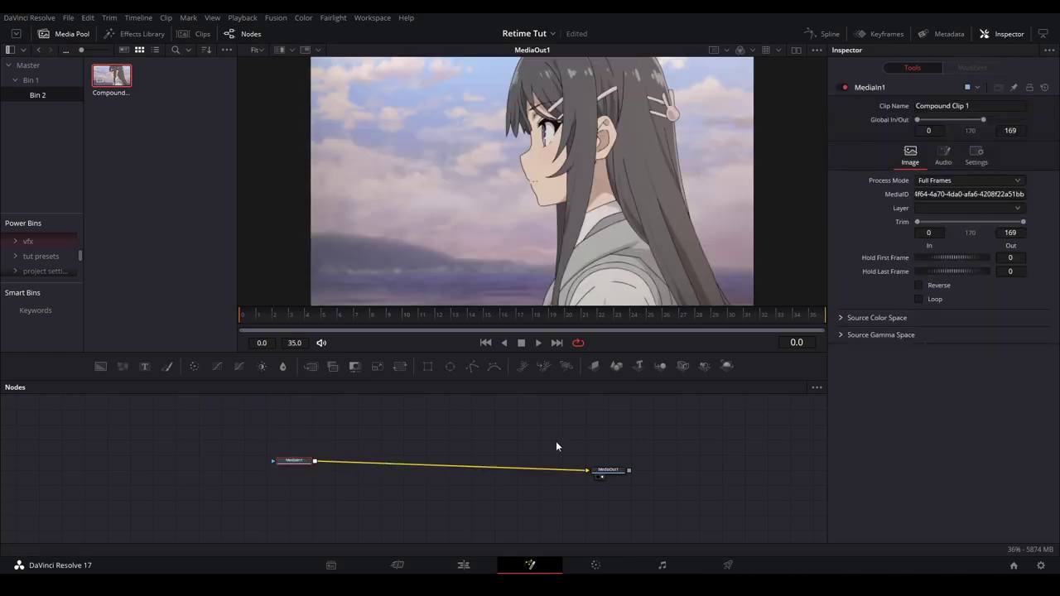
left_click_drag(294, 462, 280, 482)
left_click(343, 453)
key("space")
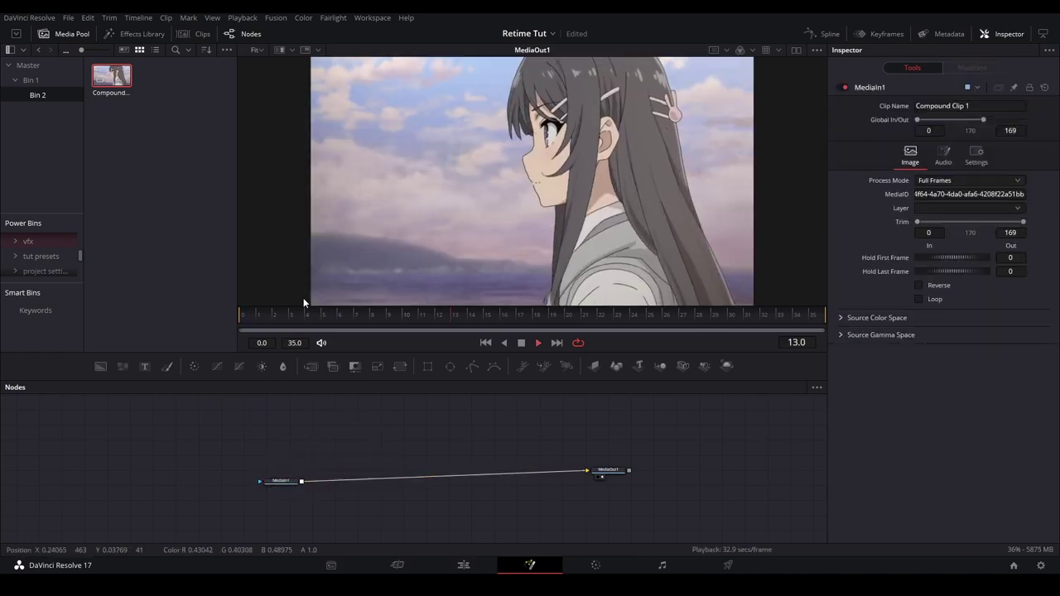
left_click(246, 317)
- Insert a Time Stretcher node between MediaIn1 and MediaOut1
left_click_drag(281, 484, 271, 483)
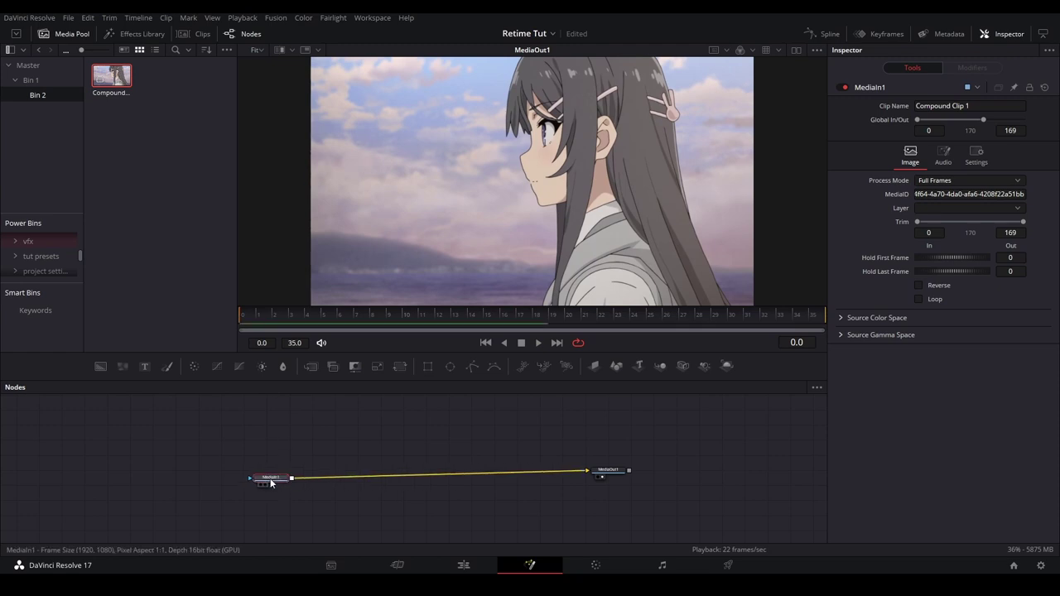
key("shift+space")
type("times")
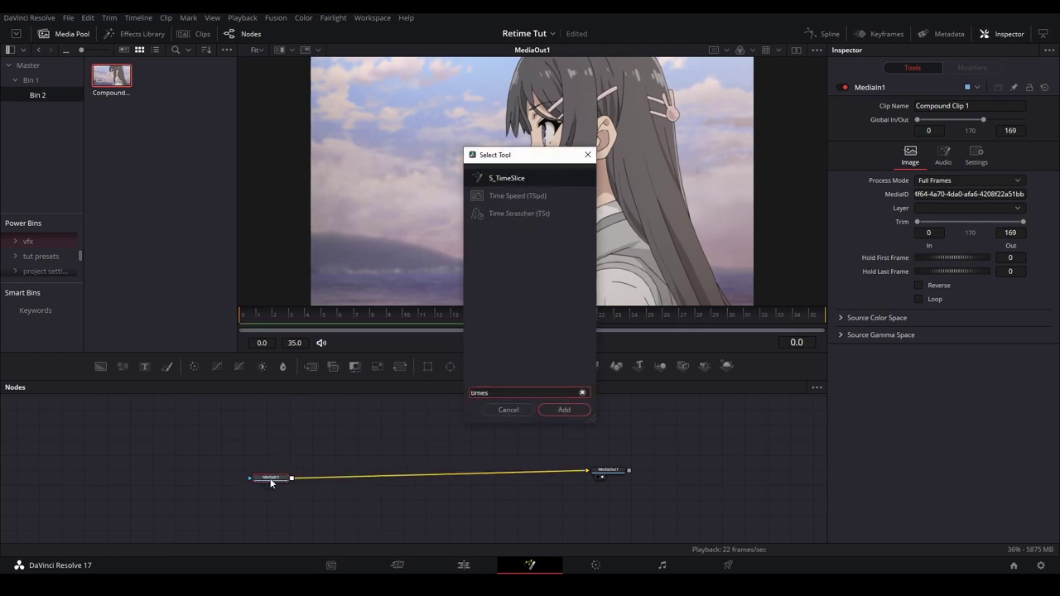
key("Down")
key("Down")
key("Return")
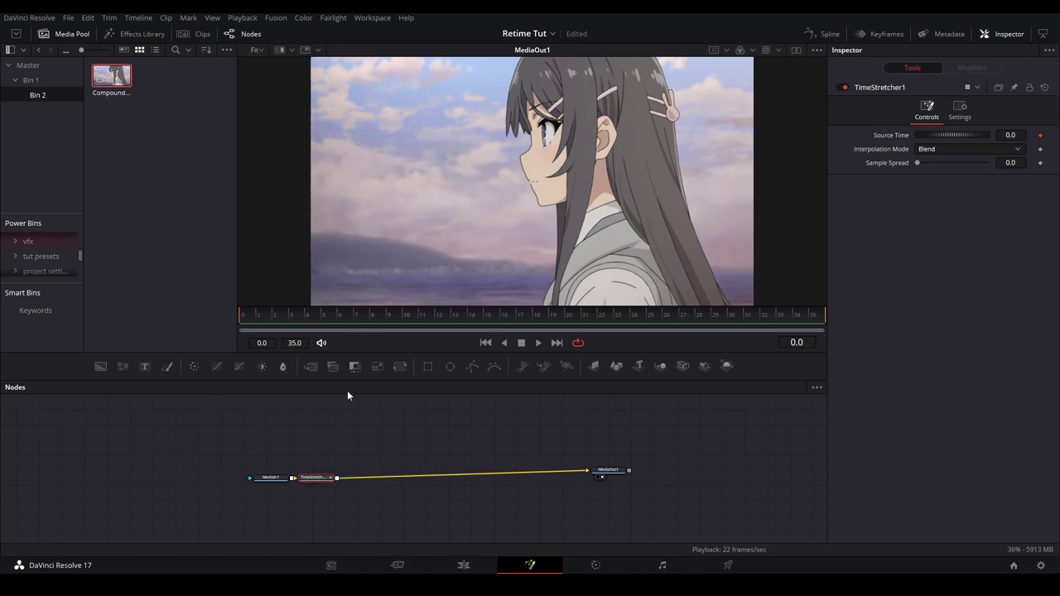
- Move MediaIn1 further away from the Time Stretcher so the node chain is evenly spaced
left_click_drag(288, 488, 303, 432)
scroll(230, 462, "up", 3)
scroll(243, 469, "down", 1)
left_click_drag(290, 444, 467, 435)
left_click(541, 474)
left_click(442, 433)
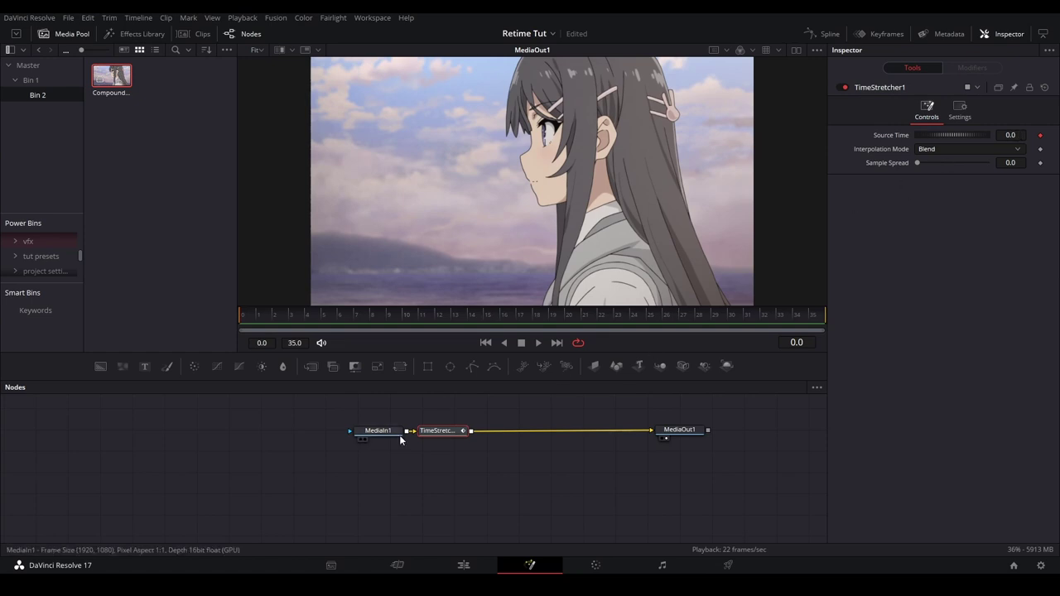
left_click_drag(341, 433, 329, 439)
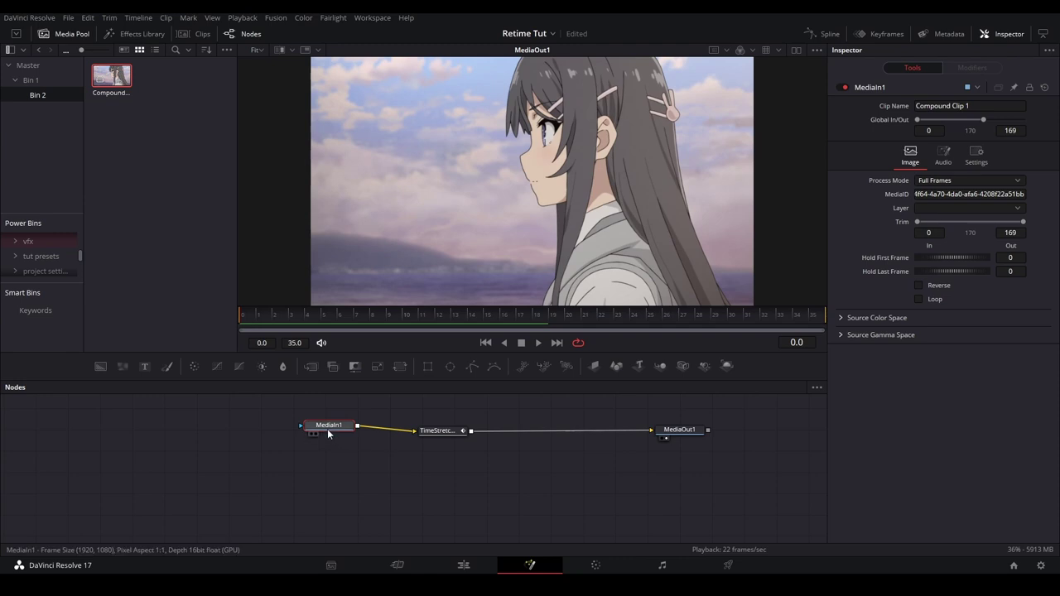
left_click_drag(327, 435, 326, 442)
- Keyframe the Time Stretcher's Source Time to 170 at frame 35, preview the retime and return to frame 35
left_click(435, 432)
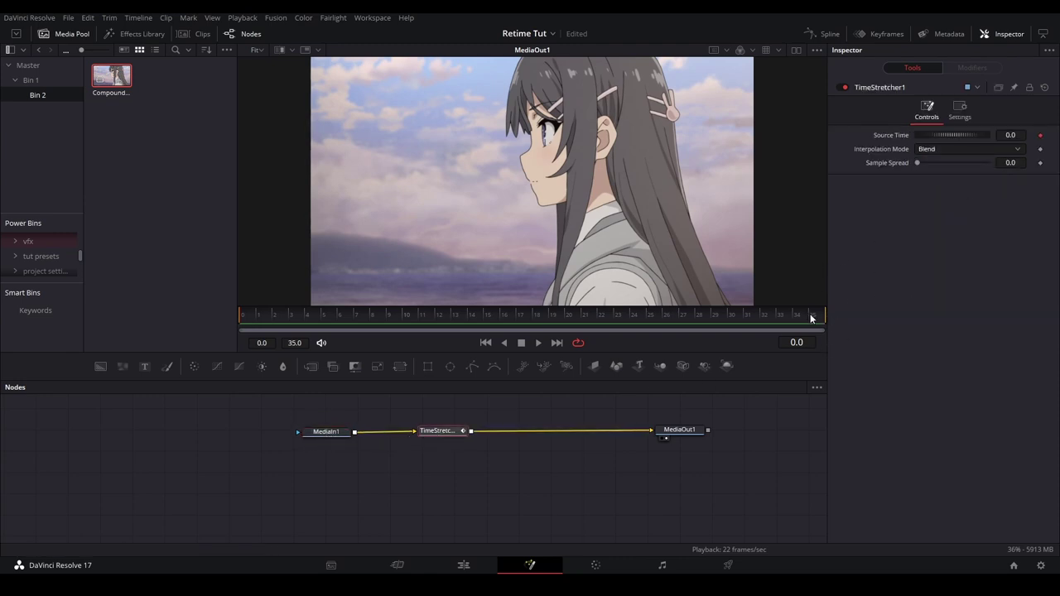
left_click(1040, 136)
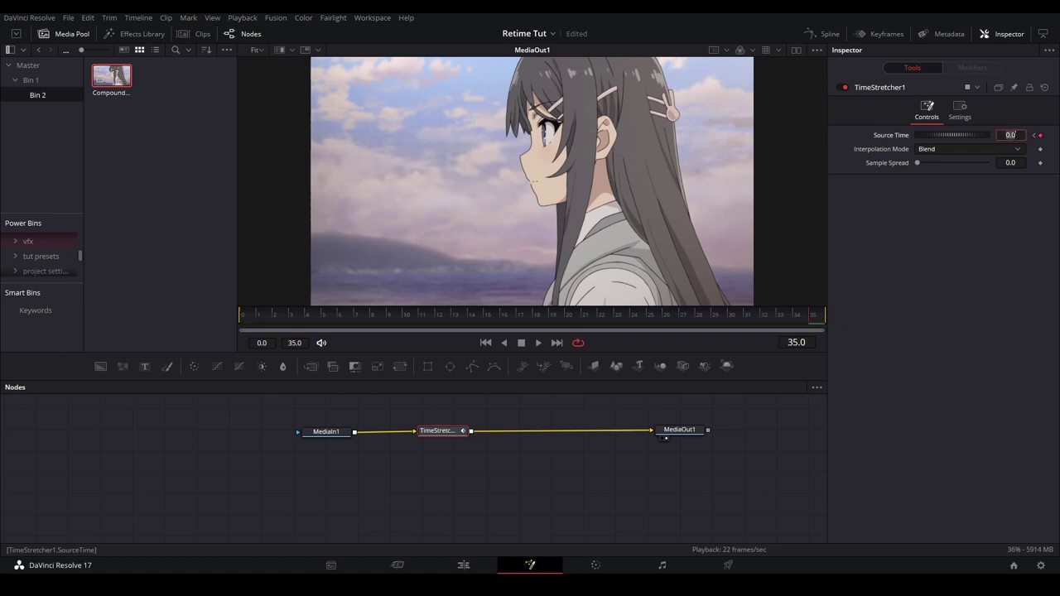
type("170")
key("Return")
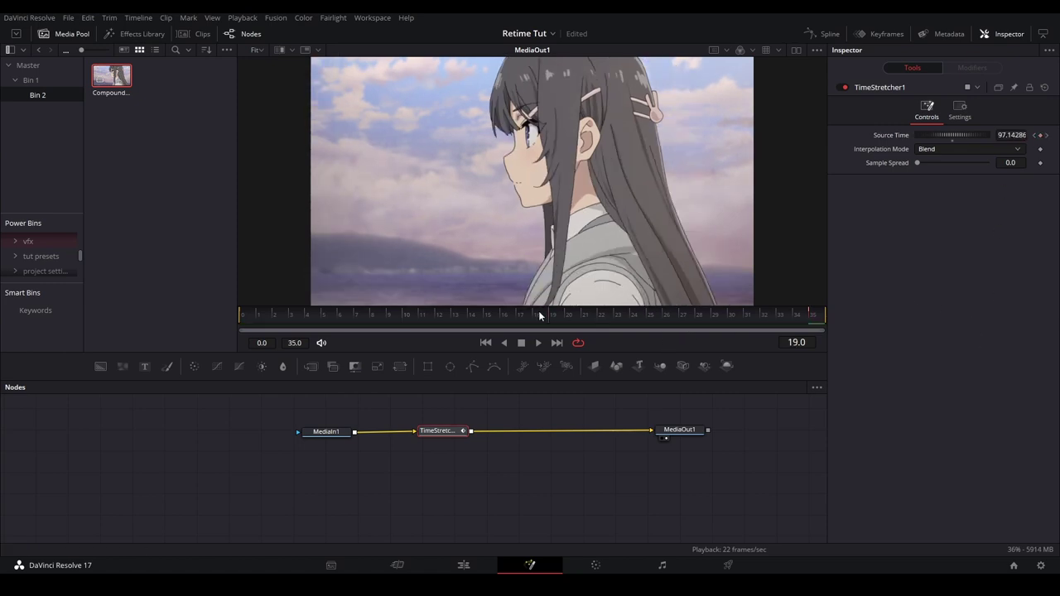
key("space")
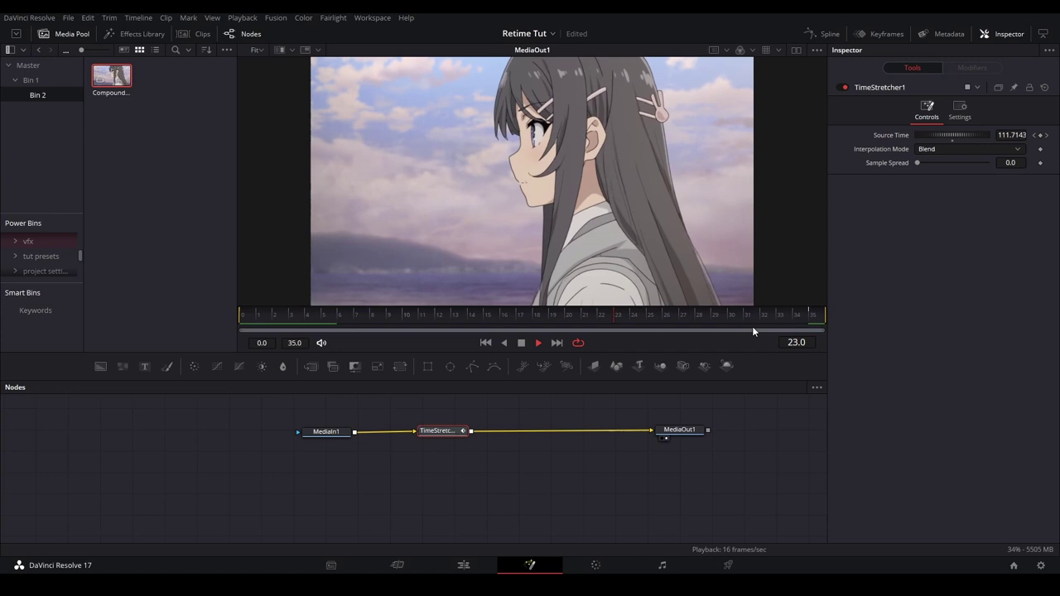
left_click(812, 322)
- Show the Source Time curve in the Spline editor, fit it to the view and smooth both of its keyframes
left_click(753, 437)
left_click_drag(567, 455, 424, 482)
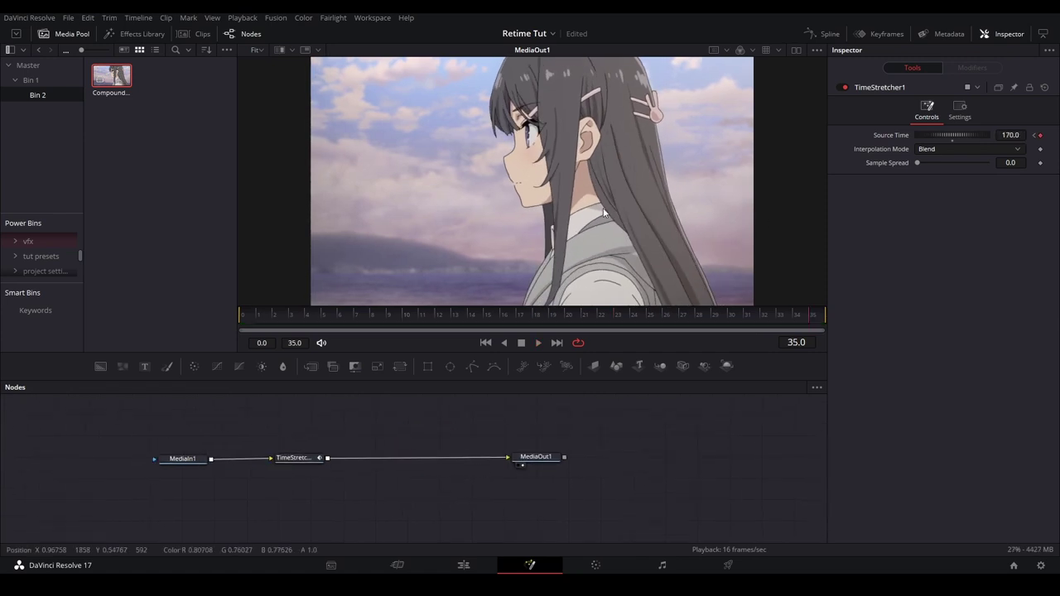
left_click(825, 34)
left_click(238, 429)
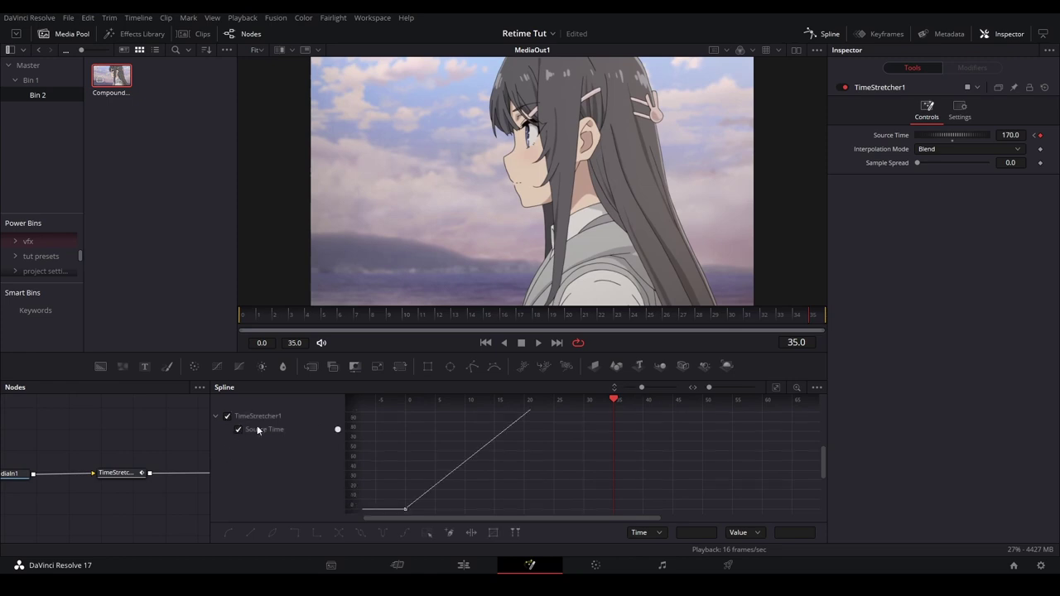
left_click(774, 386)
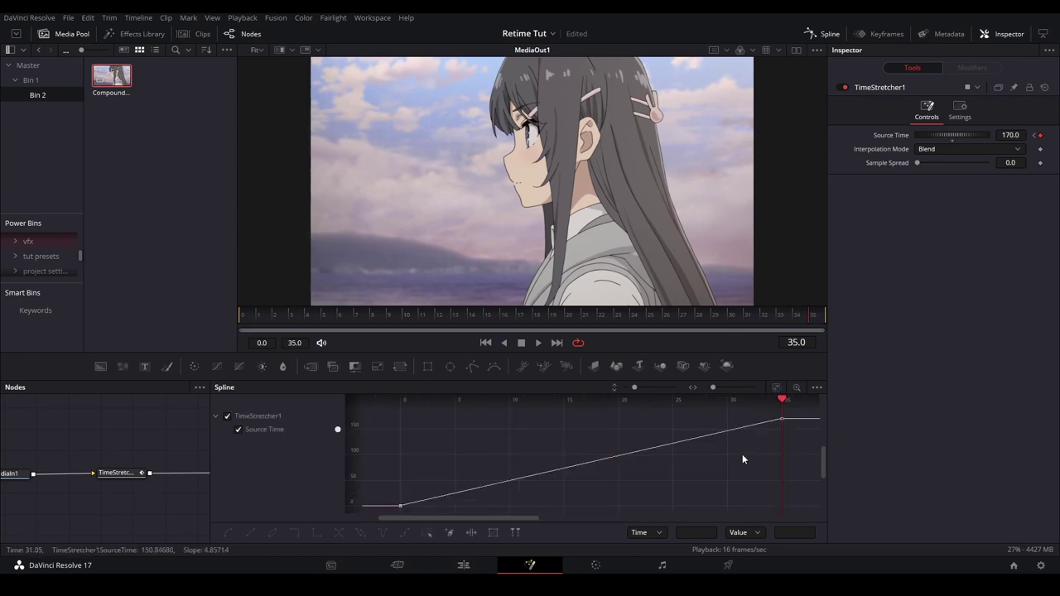
left_click_drag(796, 414, 407, 518)
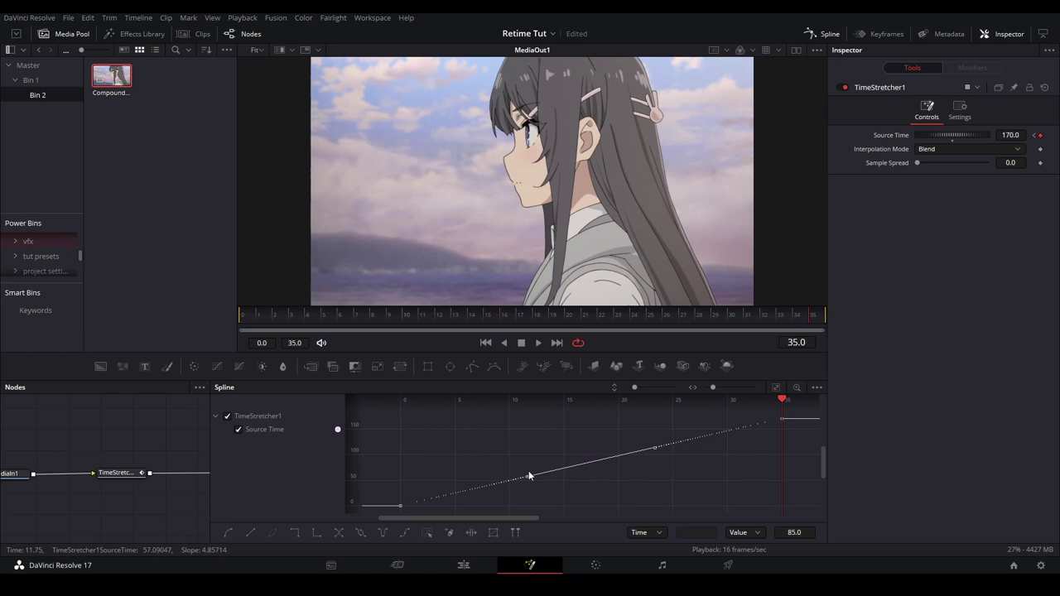
key("shift+s")
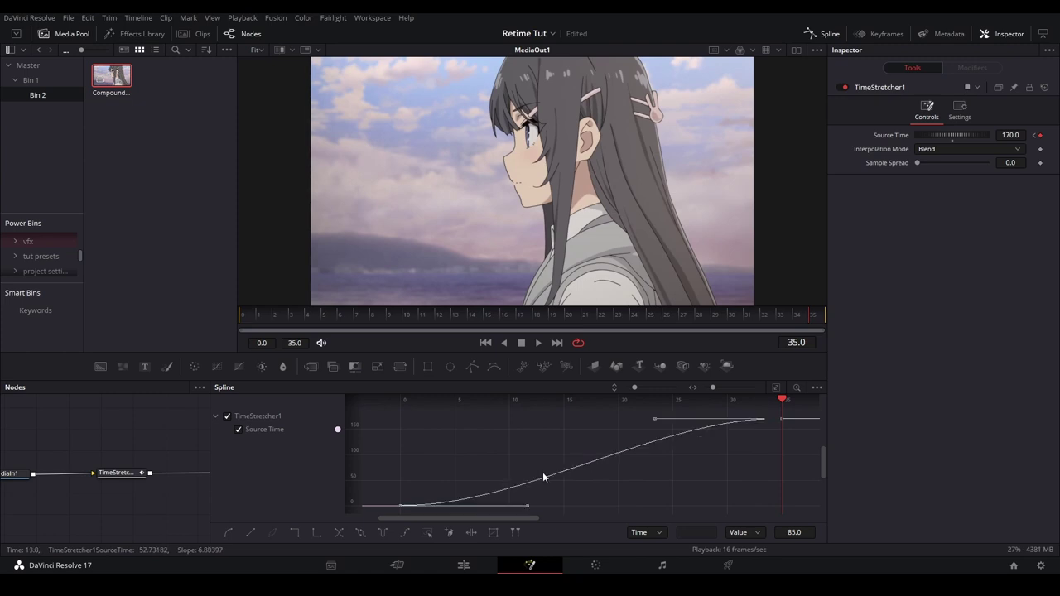
- Steepen the curve handles at both keyframes for a fast start, slow middle and fast end, and preview the motion
left_click(525, 500)
left_click(401, 505)
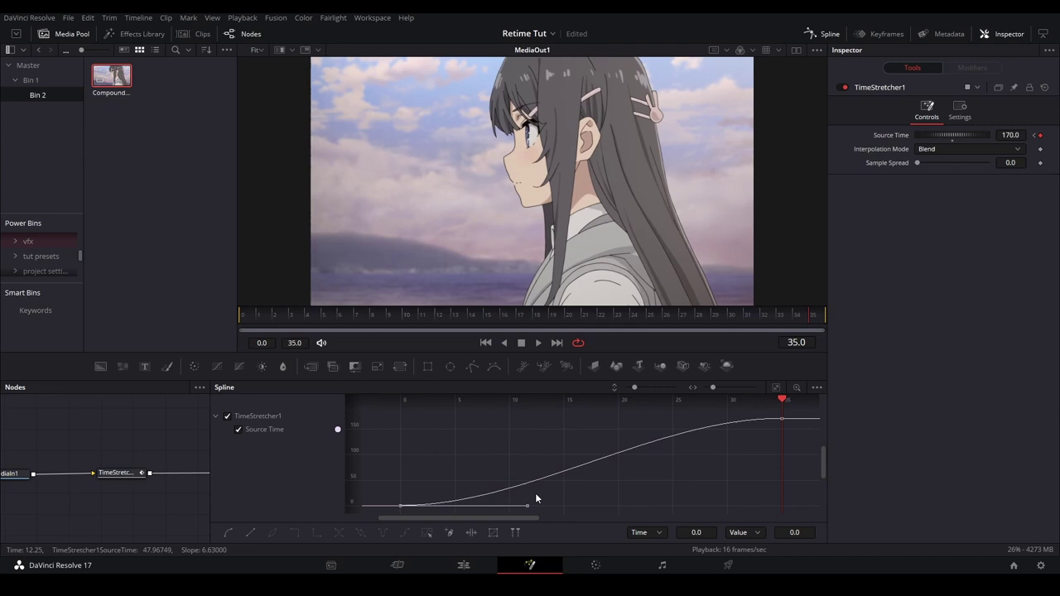
left_click_drag(525, 510, 430, 464)
left_click_drag(586, 503, 787, 410)
left_click_drag(660, 423, 766, 484)
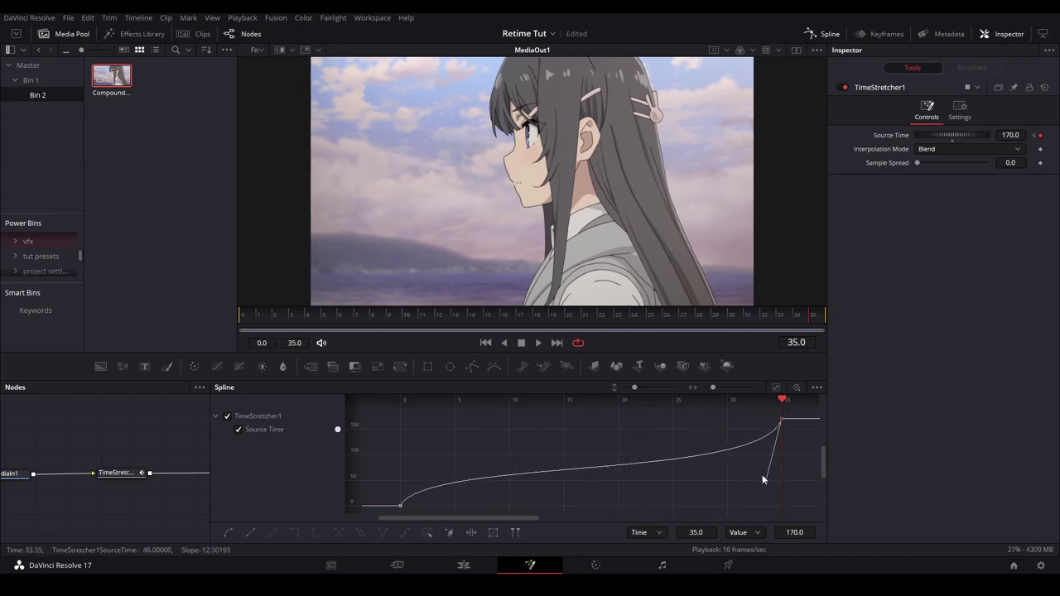
key("space")
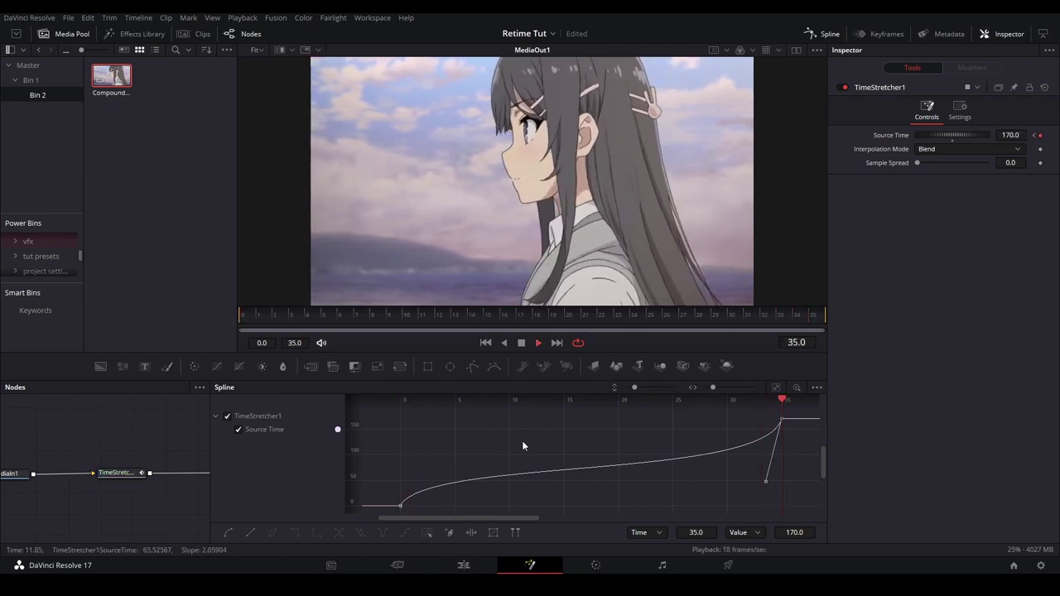
key("space")
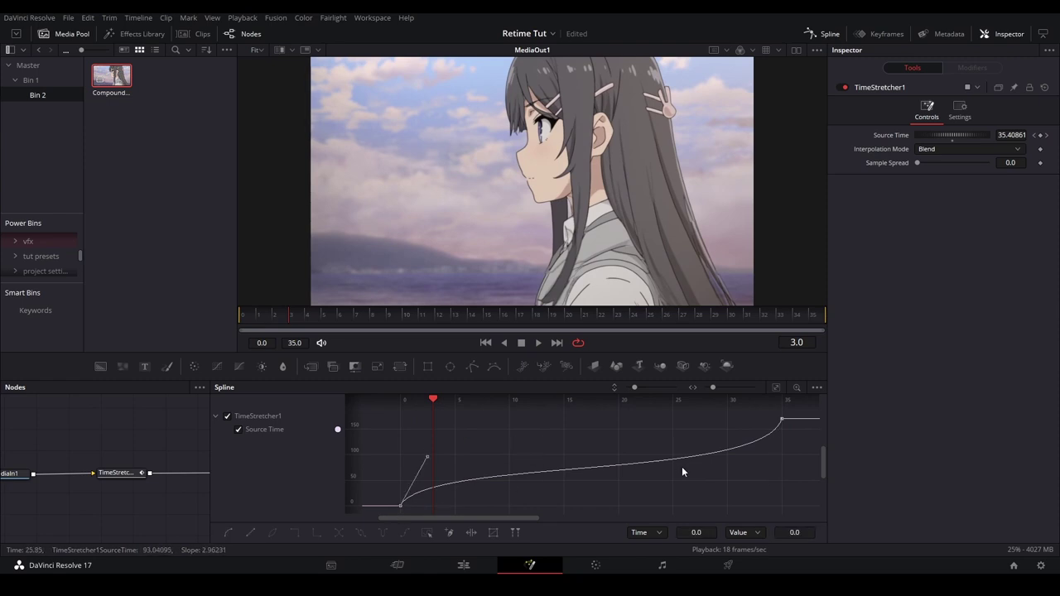
- Flatten the last keyframe's handle so the clip starts fast and eases into a slow end, and preview it from the start
left_click_drag(761, 488, 497, 433)
left_click(580, 471)
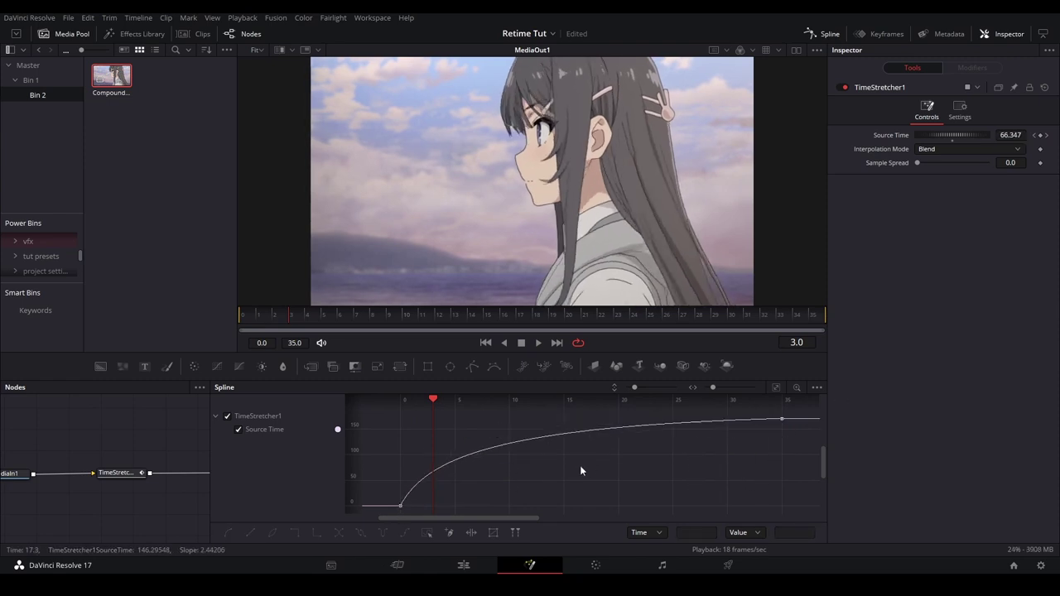
left_click(248, 318)
key("space")
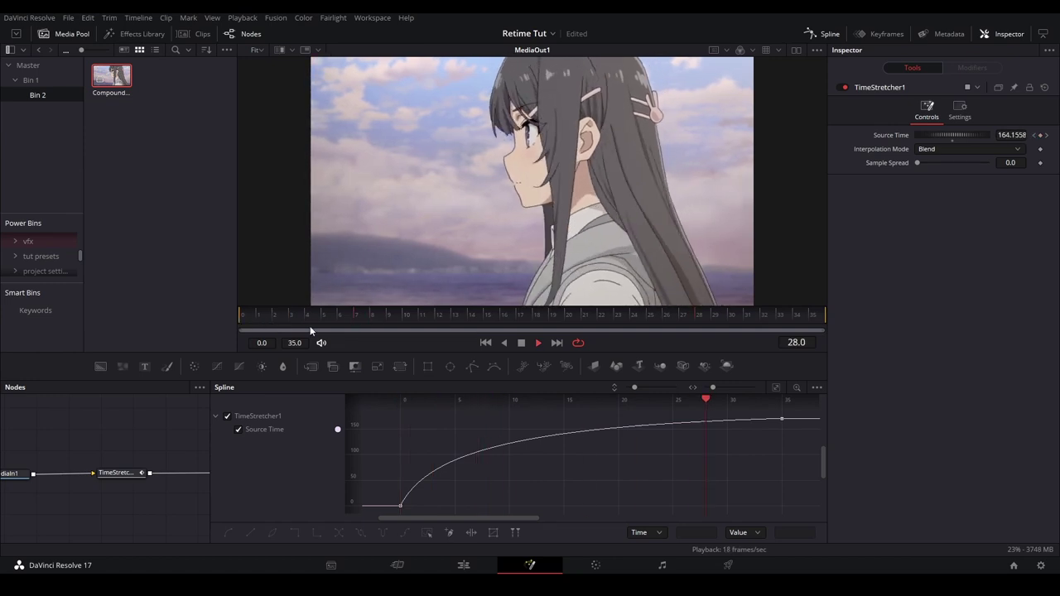
key("space")
- Pull the first keyframe's handle almost vertical for a sharper start and play the result
left_click(400, 505)
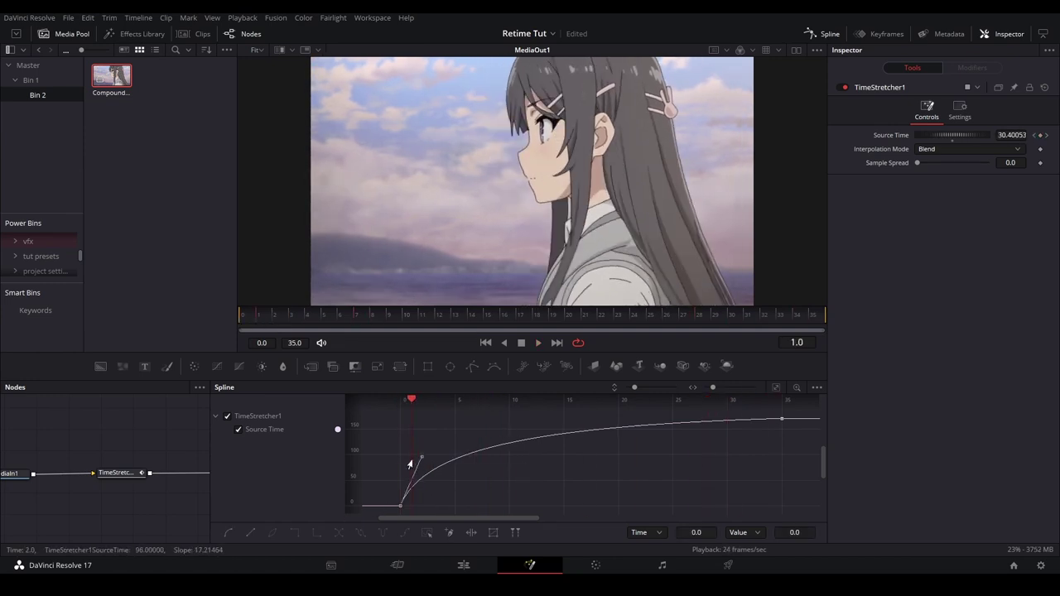
left_click_drag(410, 465, 404, 466)
key("space")
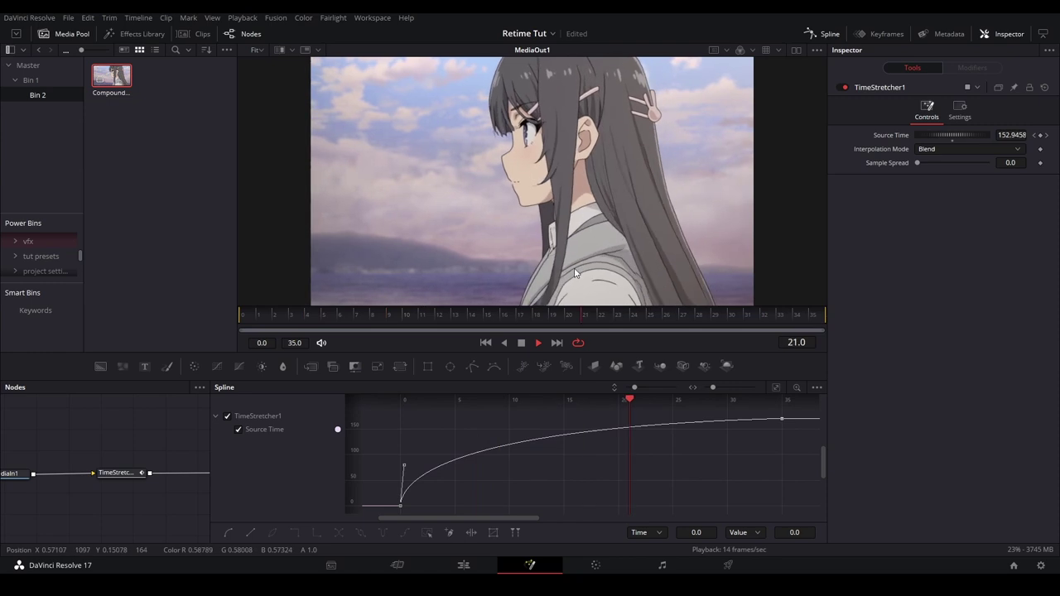
- Set Source Time to 160 at frame 35 and play the retime from the start
left_click(798, 316)
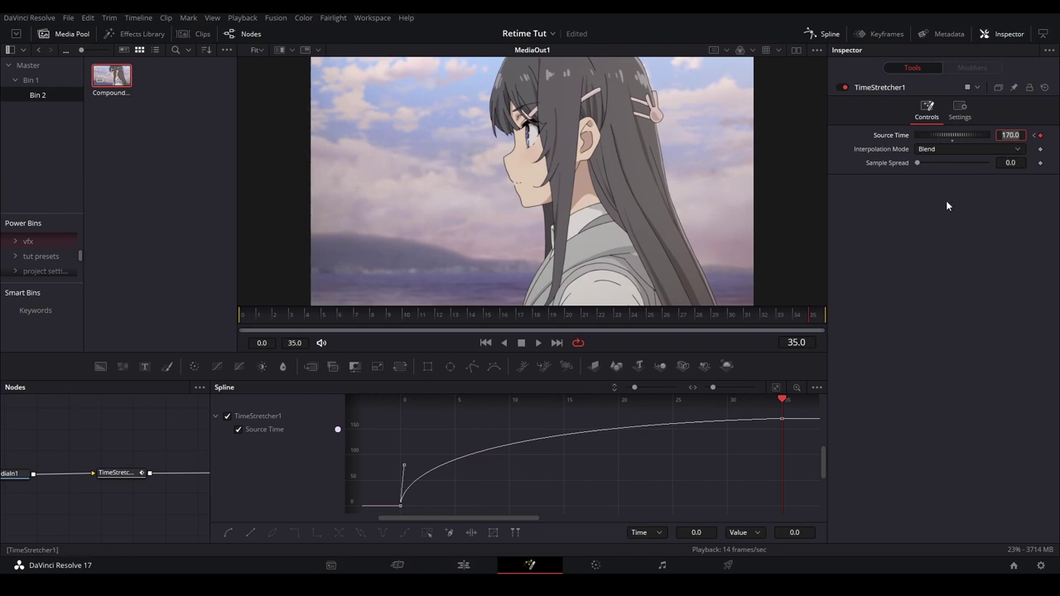
type("160")
key("Return")
left_click_drag(322, 332, 240, 335)
key("space")
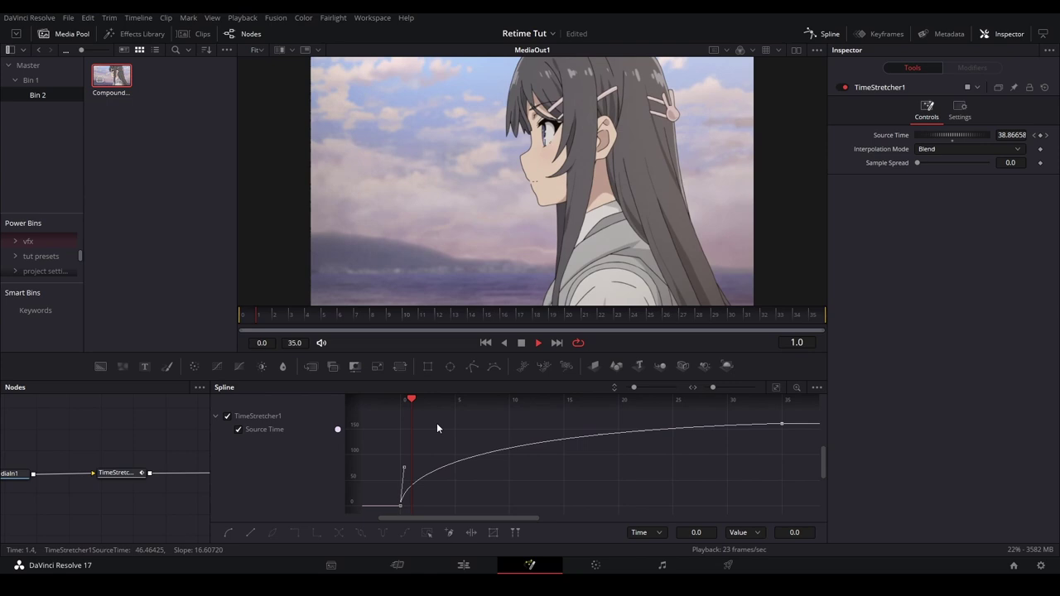
- Reshape the first keyframe's handle to a gentler slope, ending at about frame 4 and a value of about 120
left_click_drag(401, 472, 458, 447)
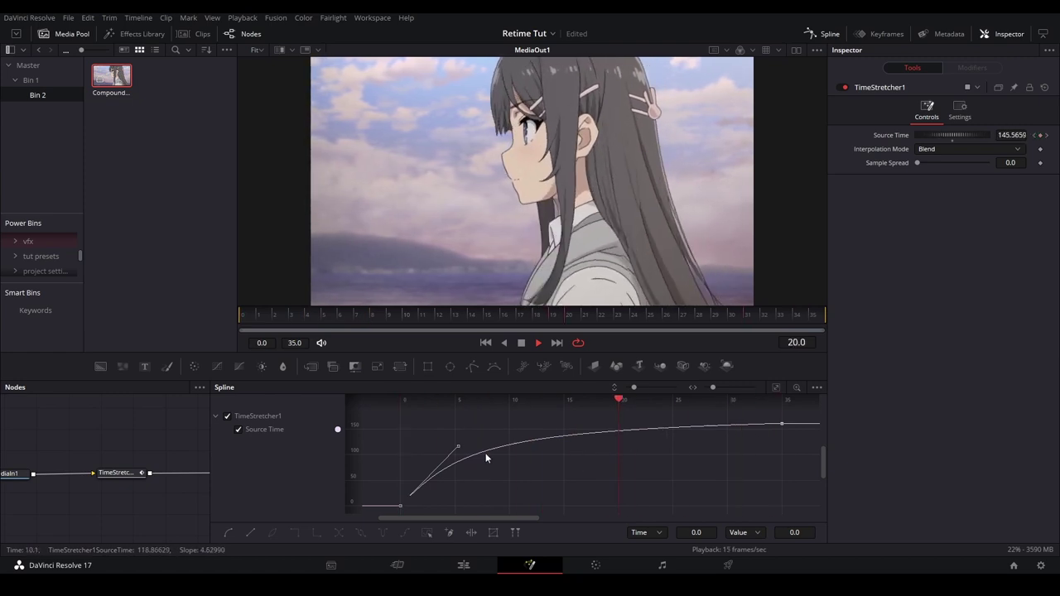
key("space")
left_click_drag(453, 448, 442, 445)
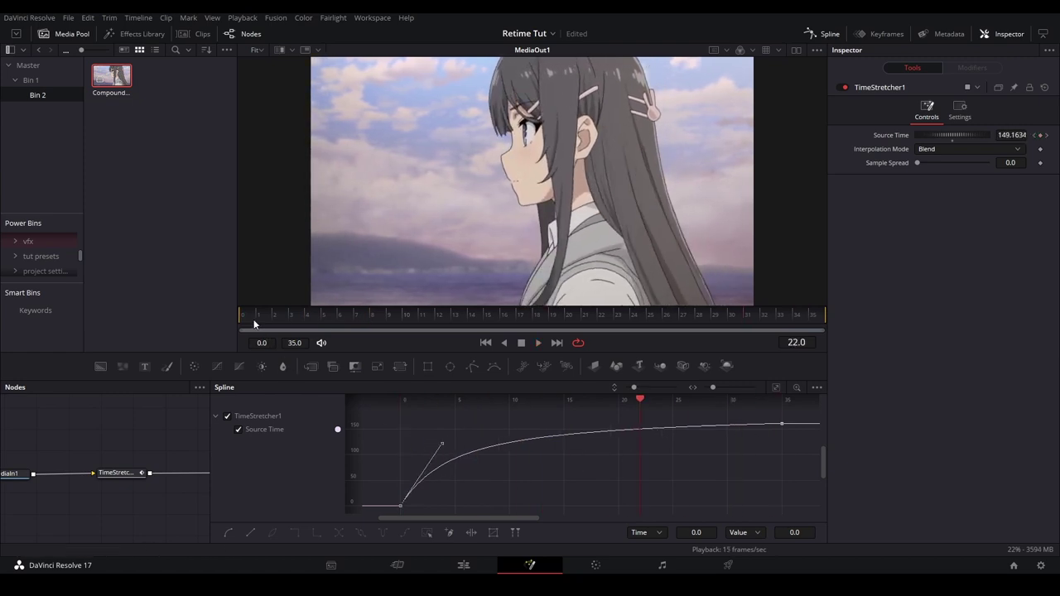
- Set Source Time to 20 at frame 0 and preview the retimed clip
key("Home")
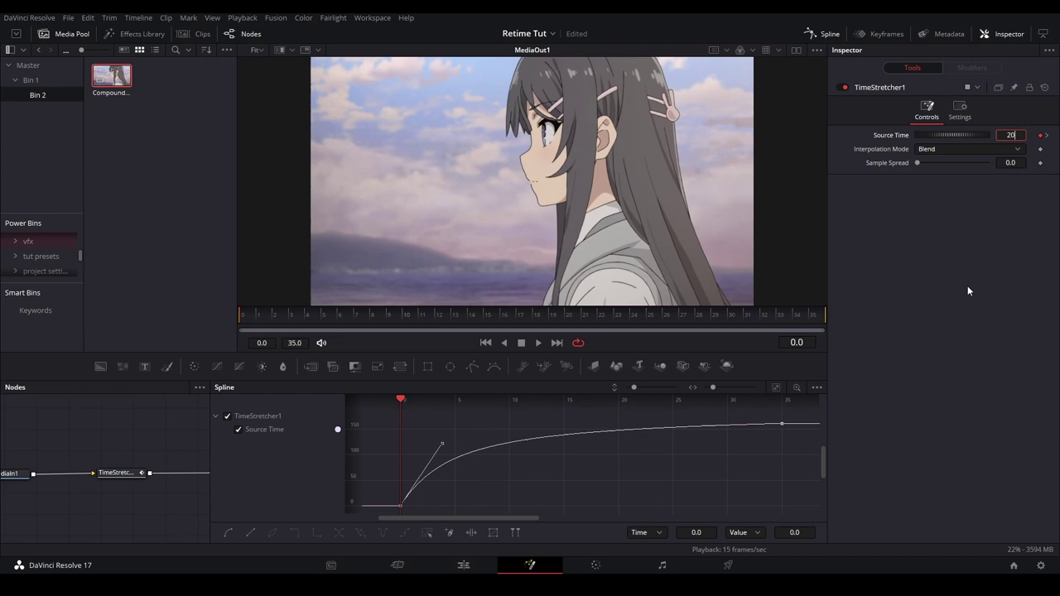
key("Return")
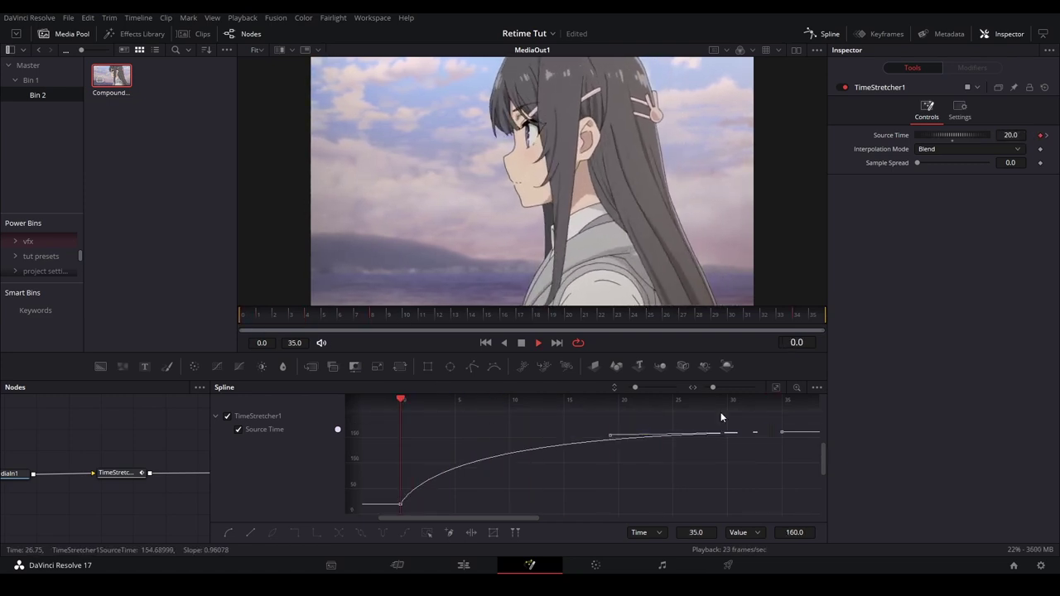
key("space")
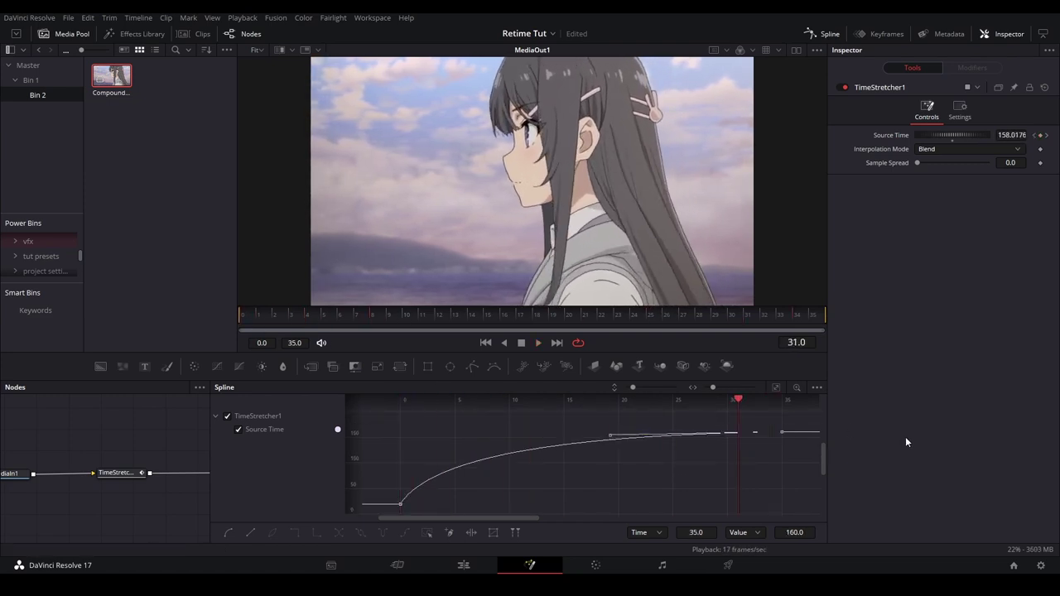
- Fit the curve to the view and extend the last keyframe's handle to about frame 8, raising it after a preview
left_click(776, 386)
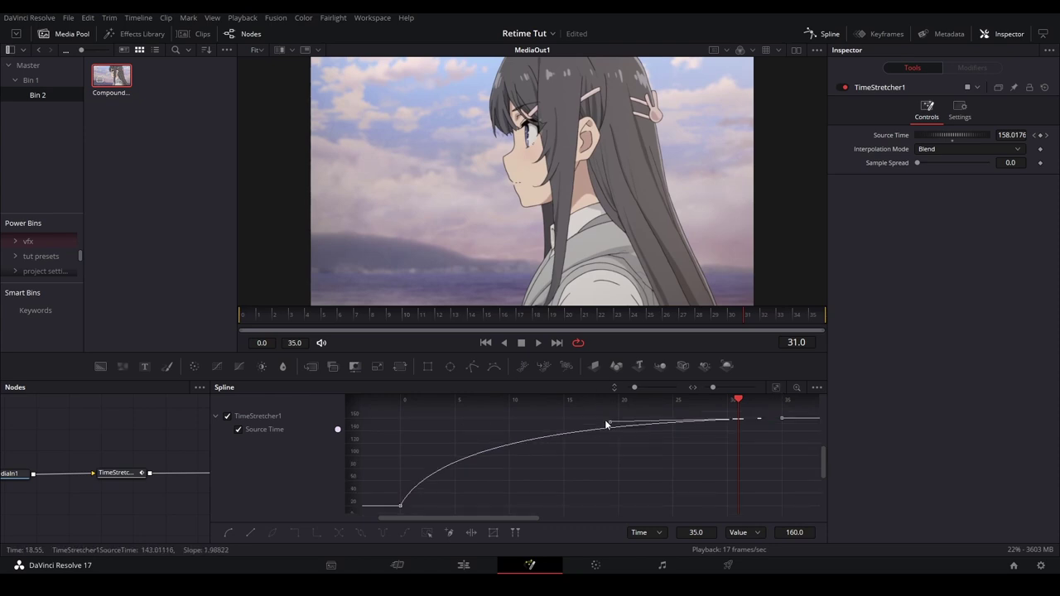
left_click_drag(608, 424, 491, 443)
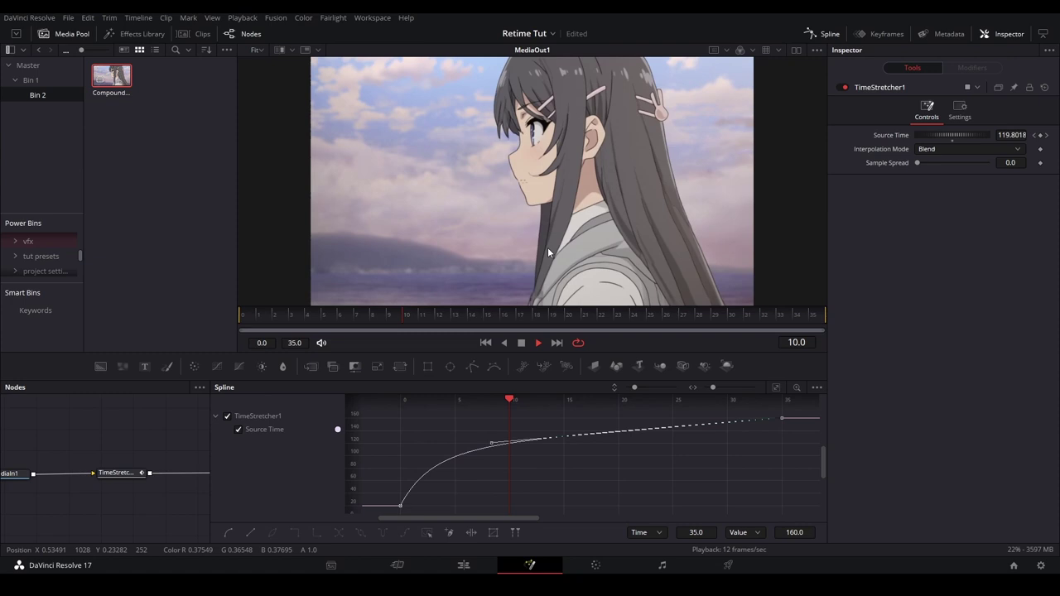
key("space")
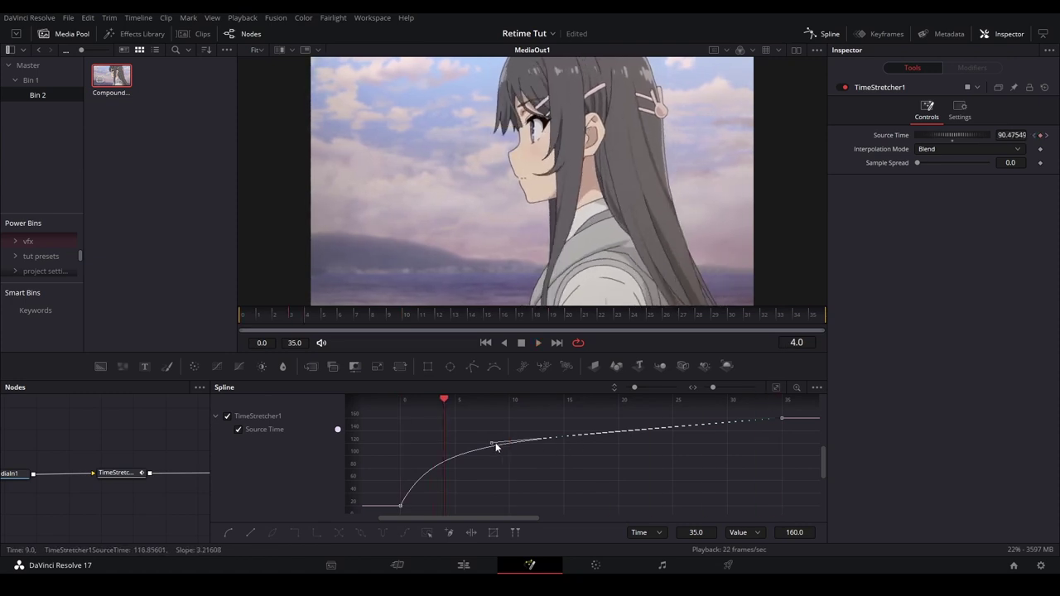
left_click_drag(493, 443, 488, 428)
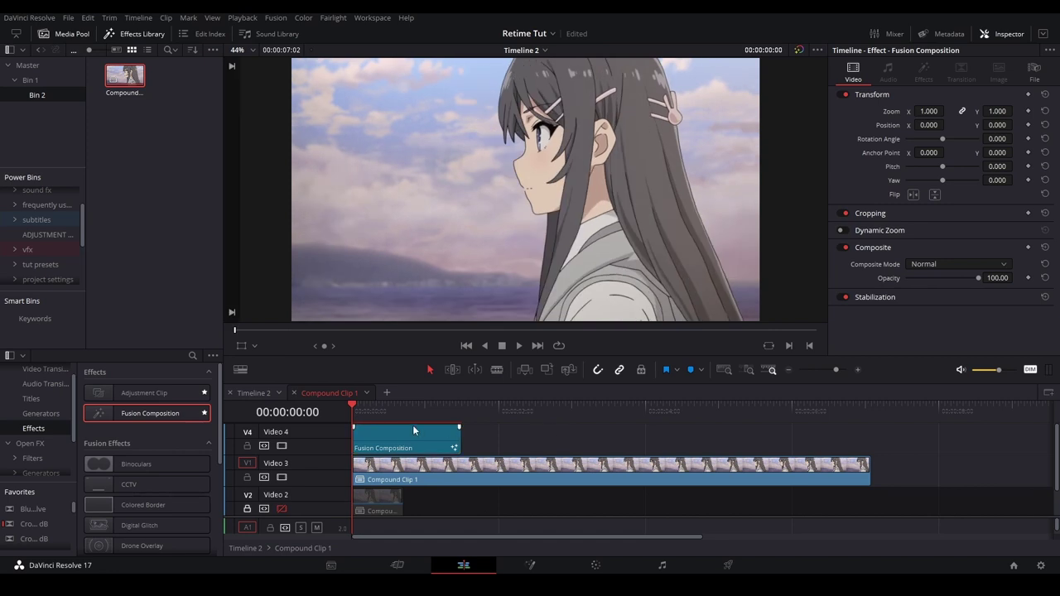
- Open Timeline 2 and play the retimed first clip from the beginning twice
left_click(266, 393)
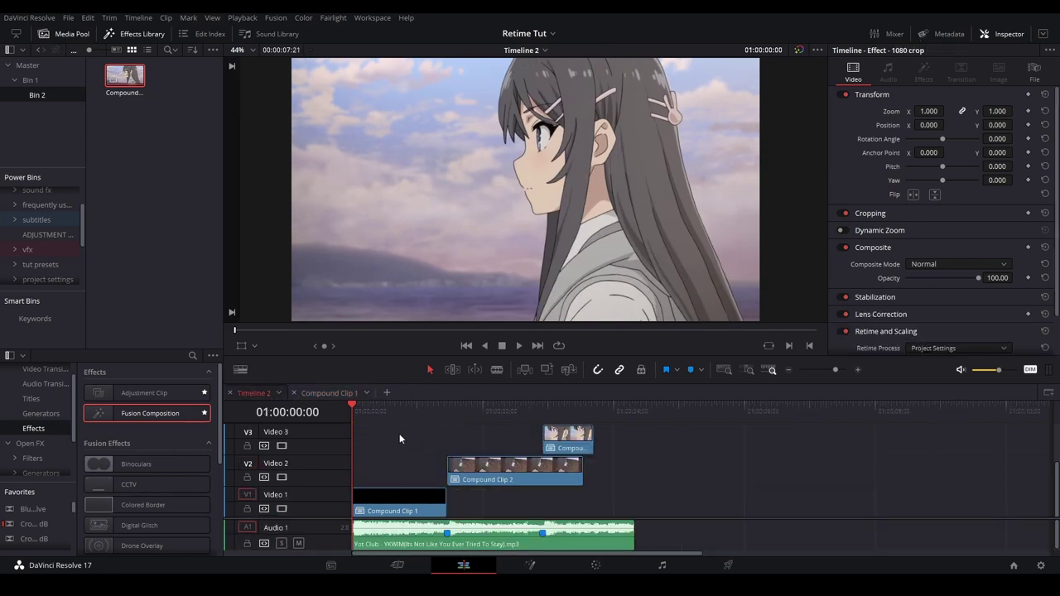
key("space")
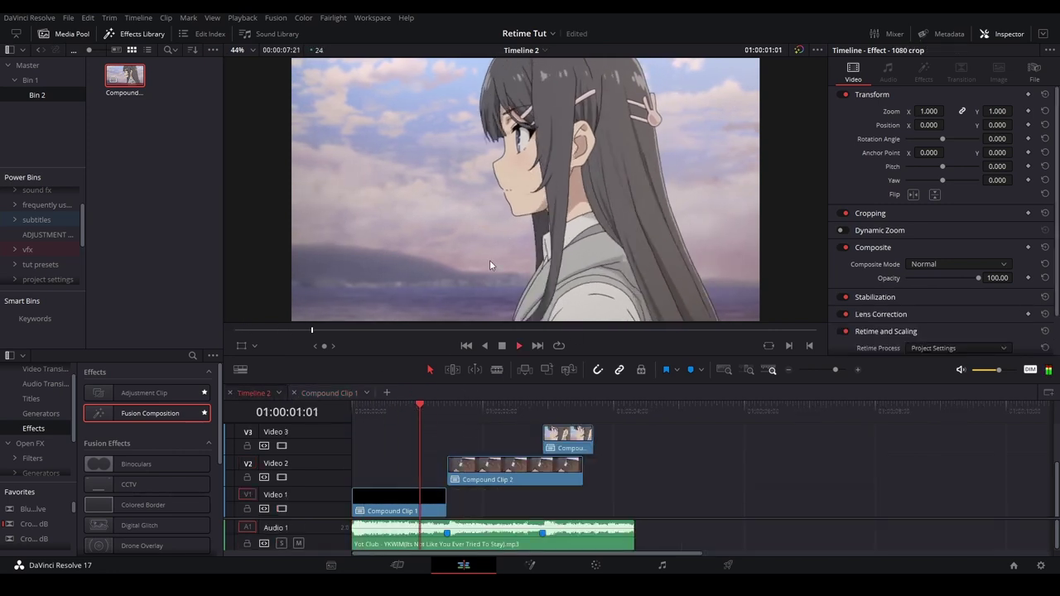
left_click_drag(387, 411, 357, 418)
key("space")
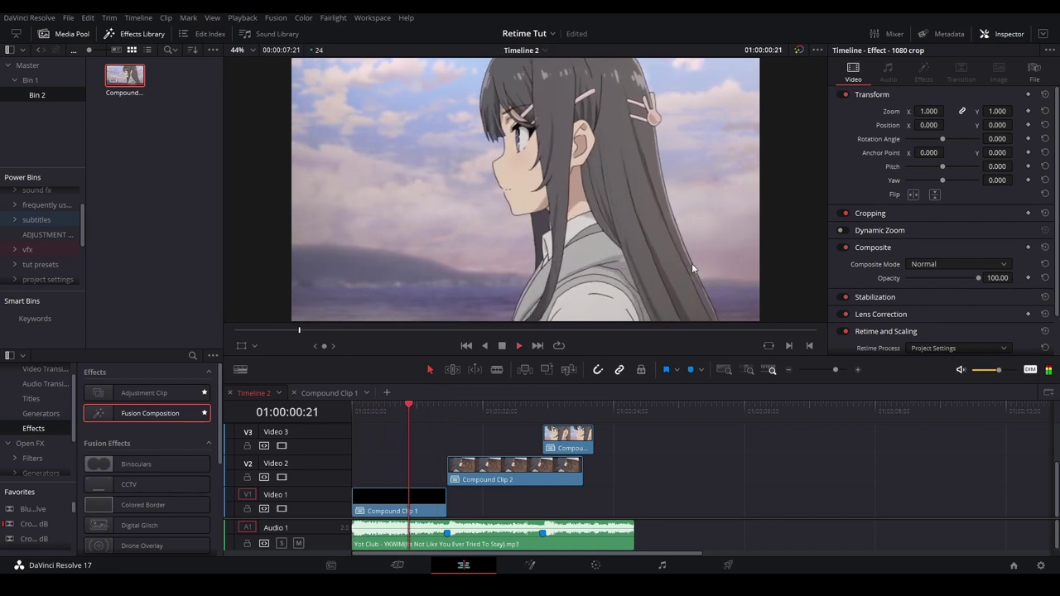
key("space")
- Play the finished edit with its effect clips on Timeline 2 from the start
key("Home")
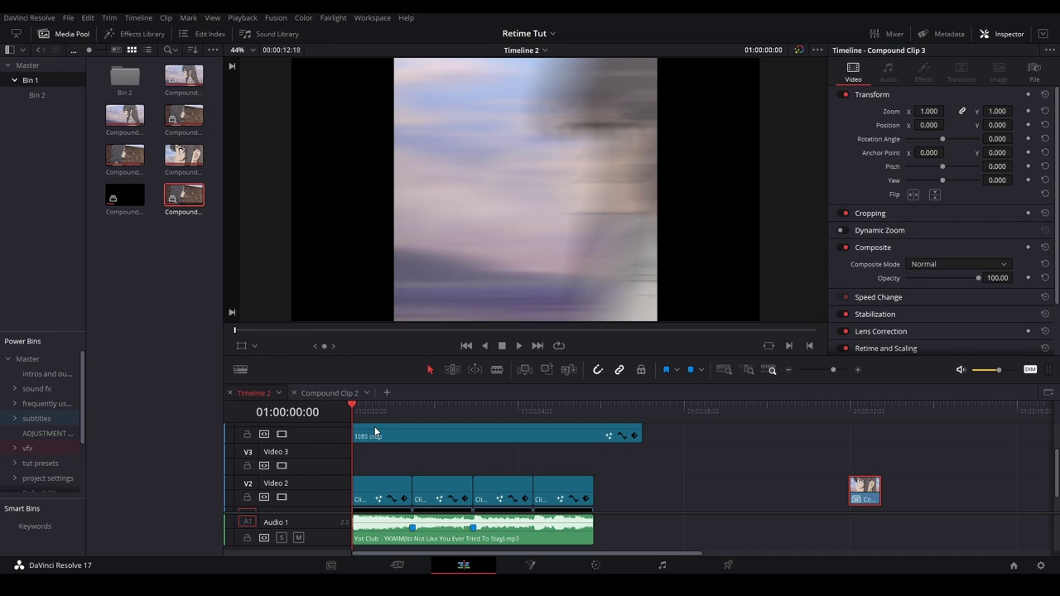
scroll(415, 458, "down", 2)
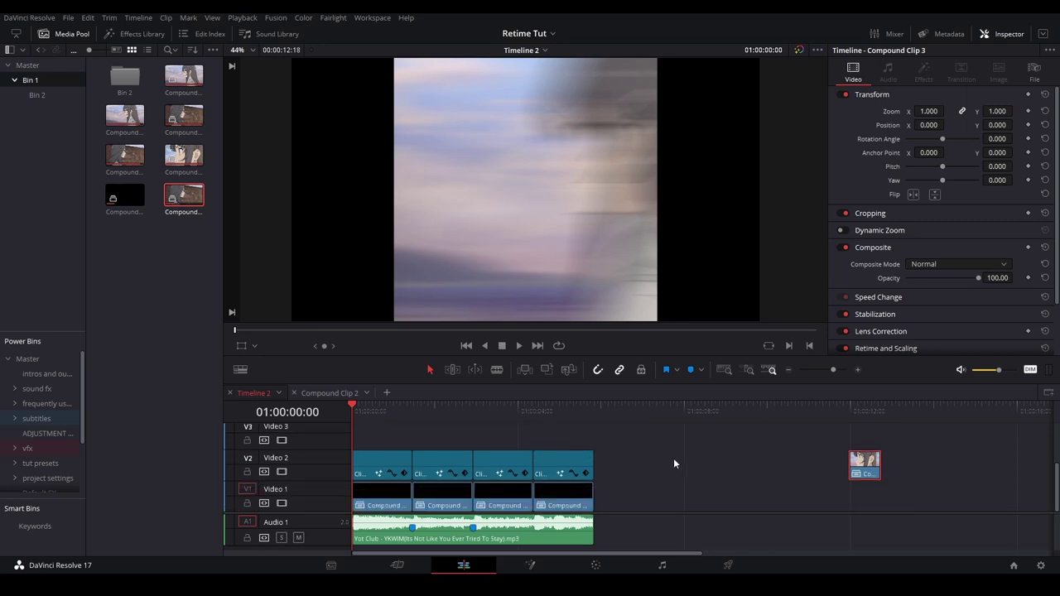
key("space")
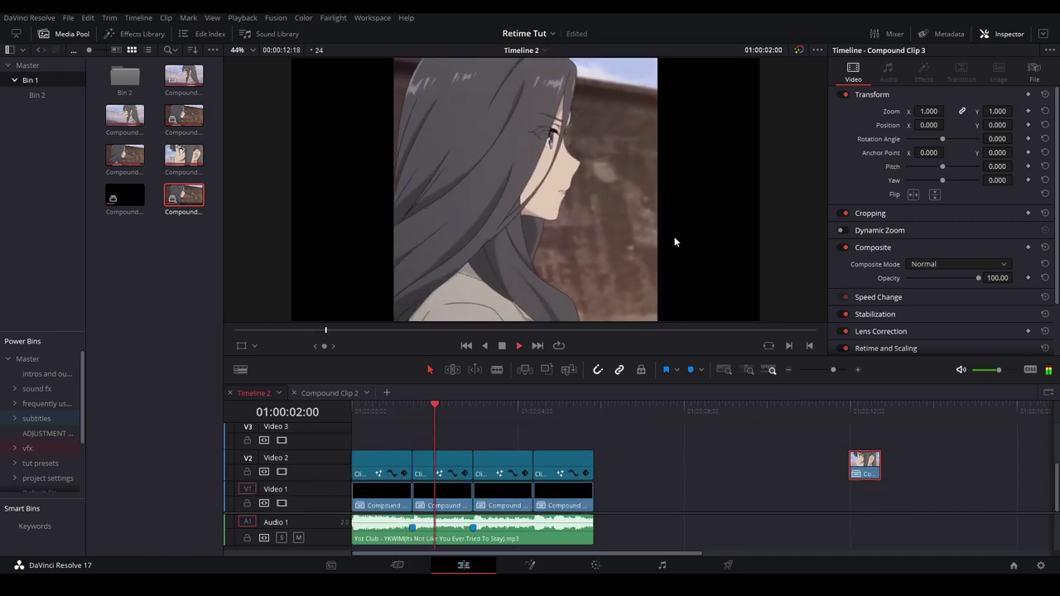